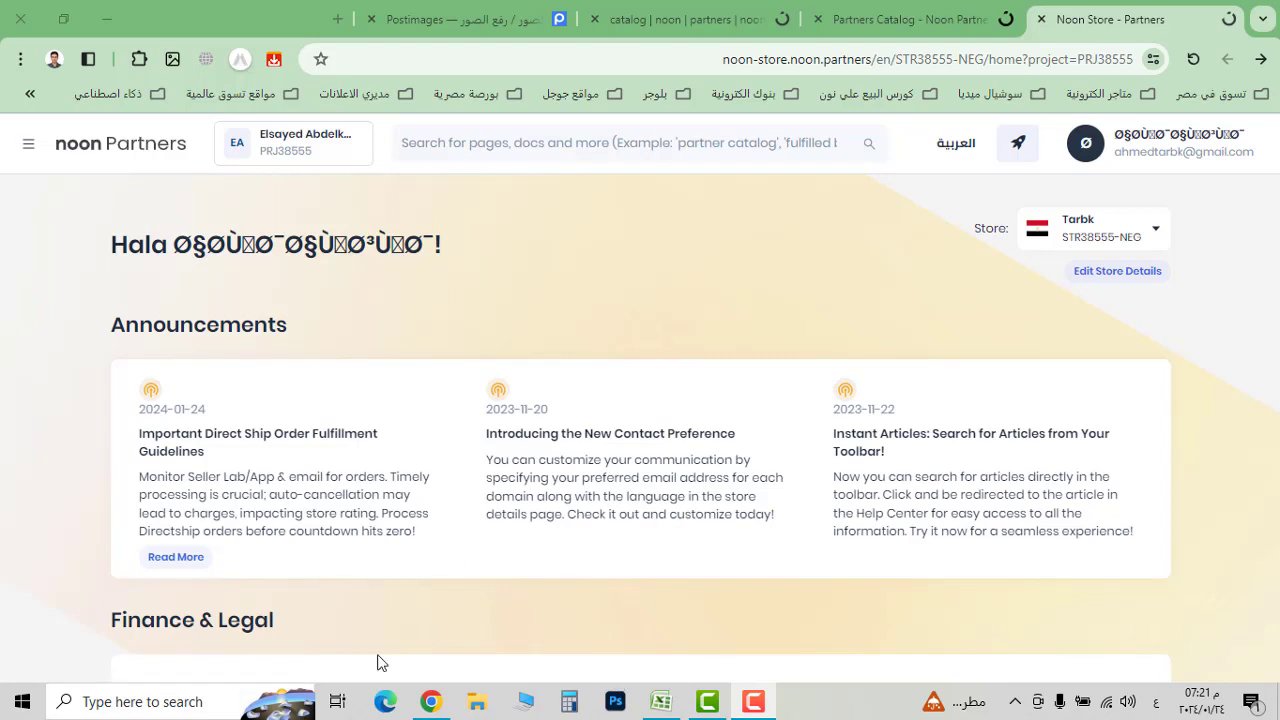
Open the store's Partner Catalog and view the options for adding new products
click(28, 145)
click(162, 336)
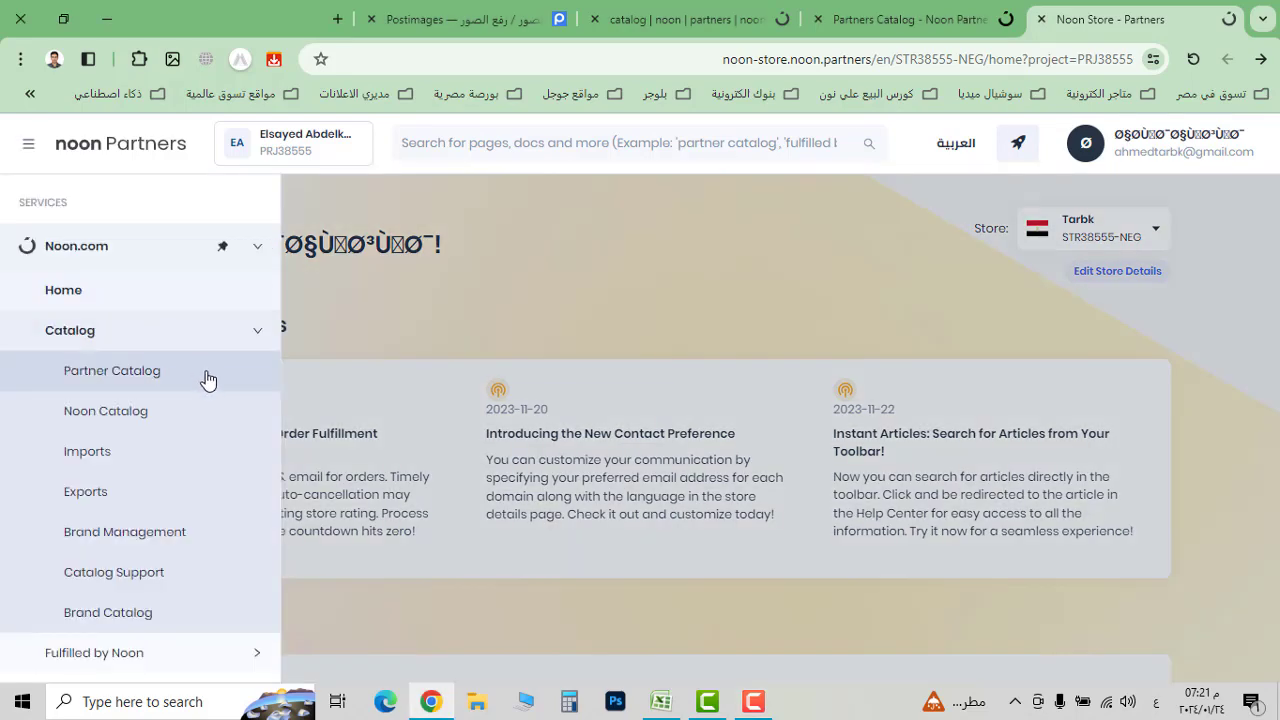
click(918, 19)
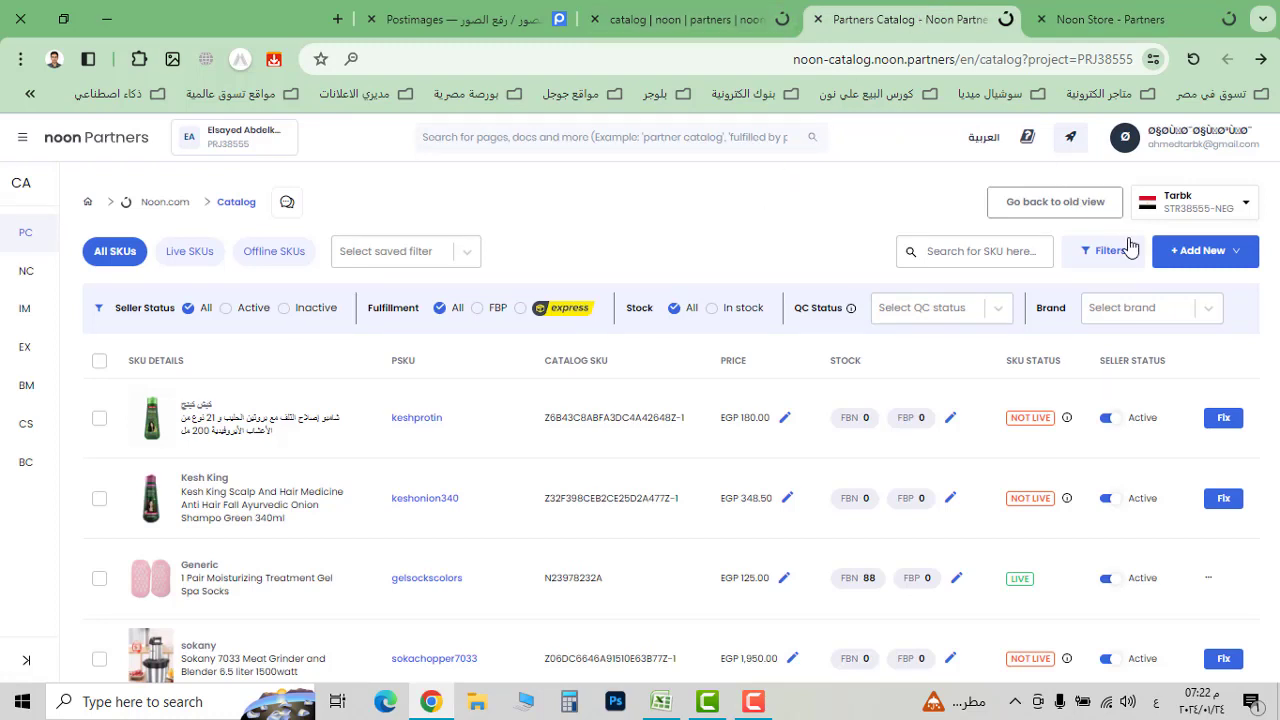
click(1228, 262)
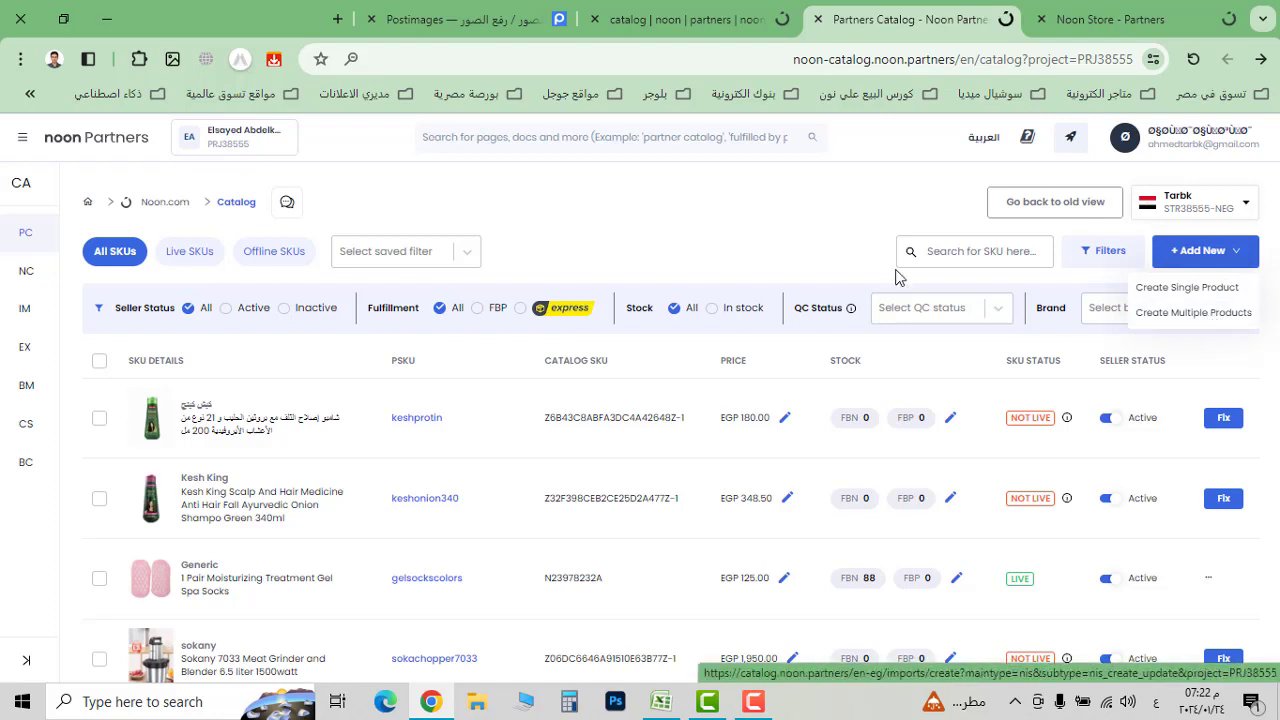
click(838, 218)
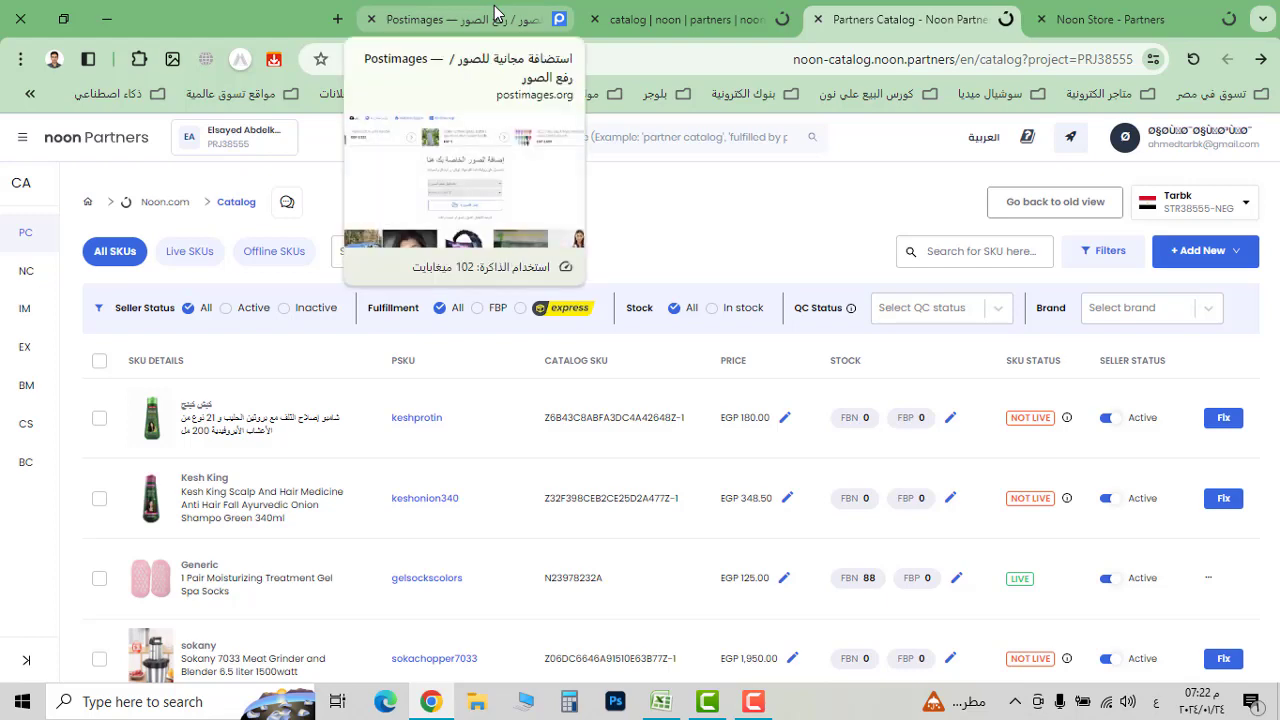
Go to the NIS Create/Update import page and examine its general and category-specific template download options
click(640, 19)
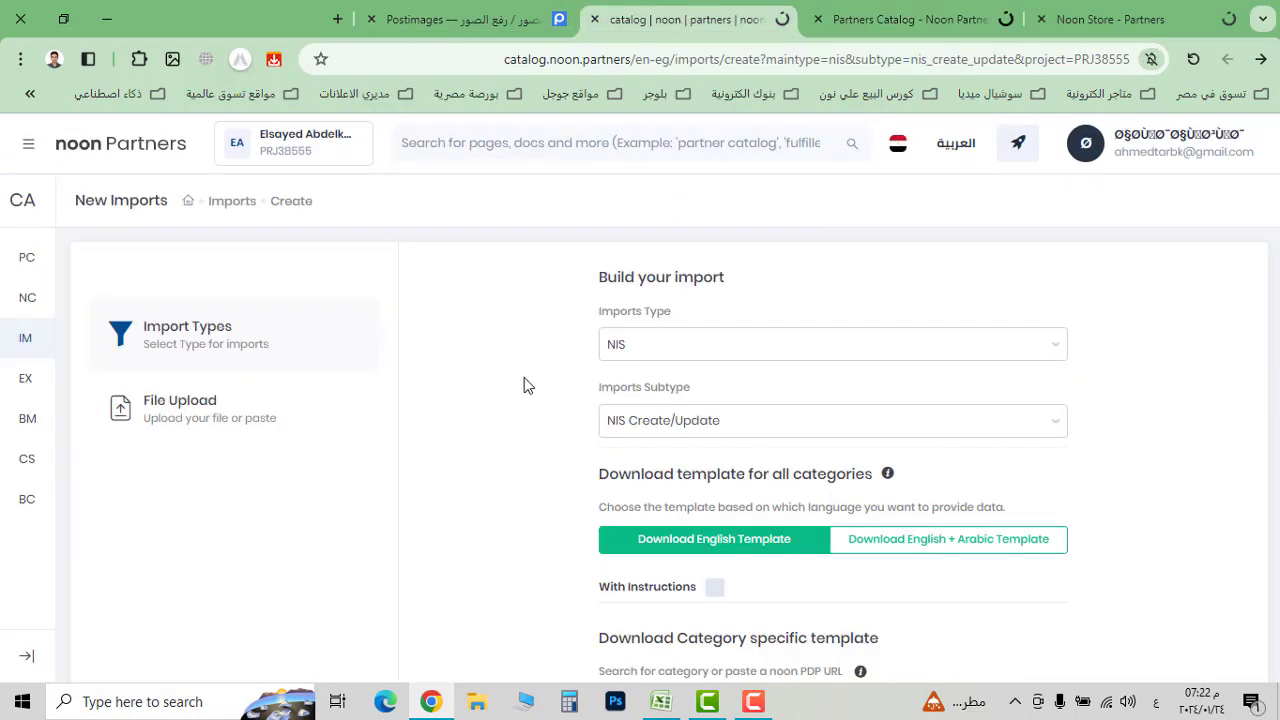
scroll(528, 386, down, 1)
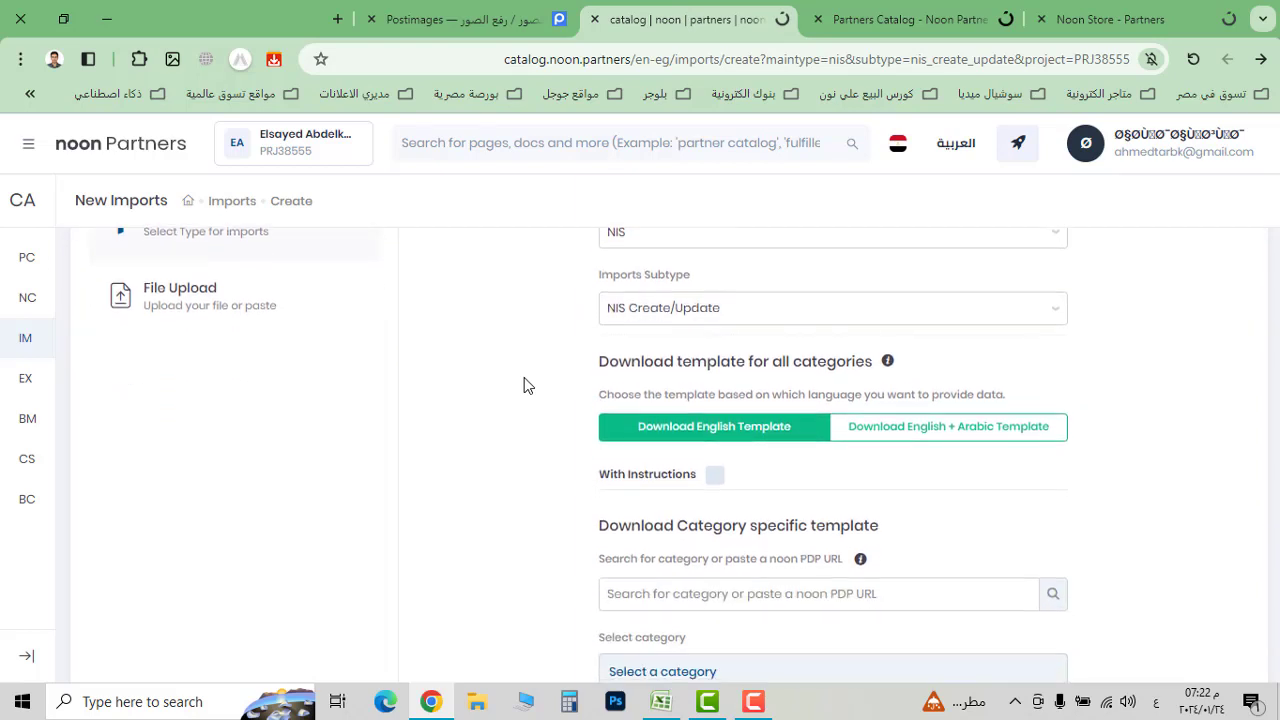
scroll(528, 386, up, 1)
scroll(528, 386, down, 1)
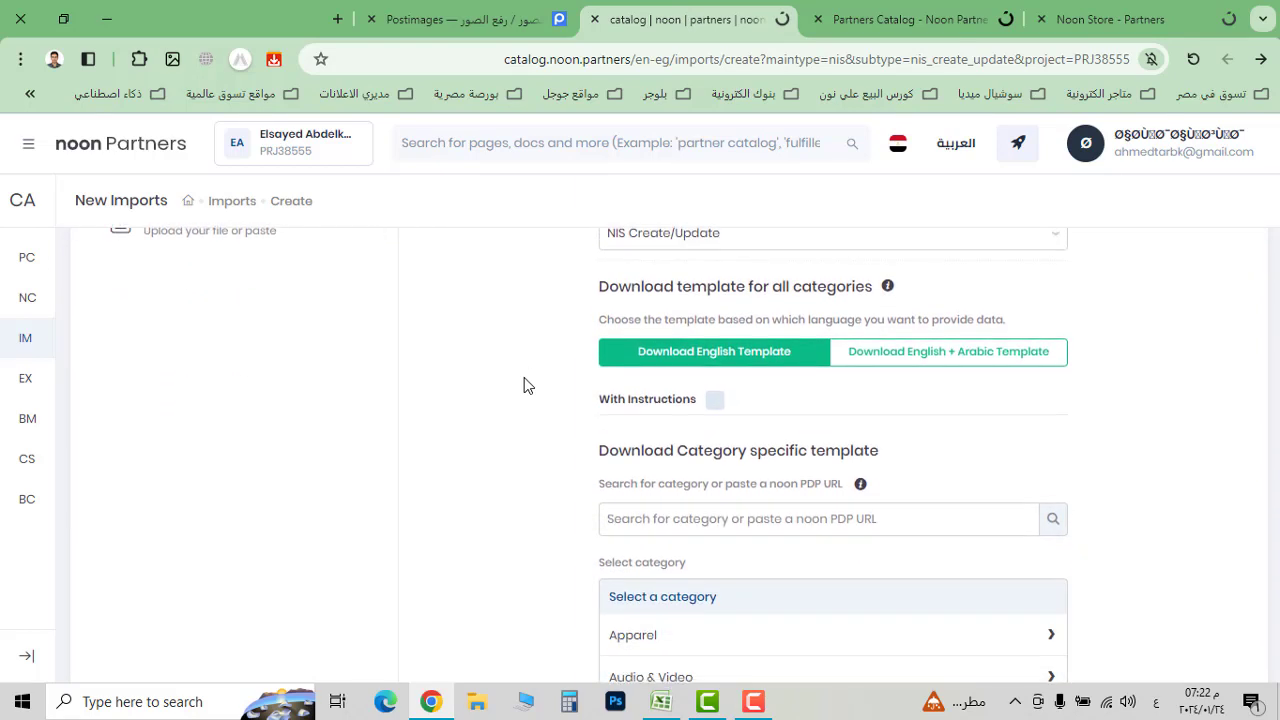
scroll(528, 386, up, 1)
scroll(528, 386, up, 1)
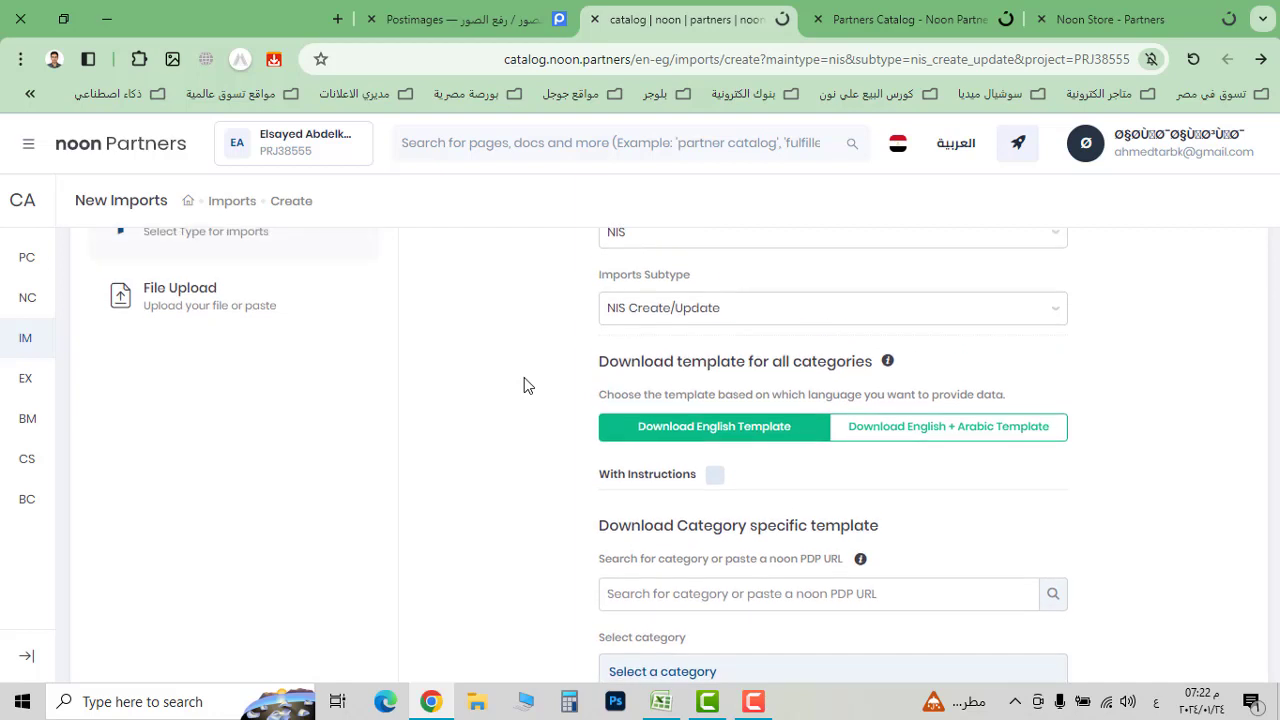
scroll(528, 386, up, 1)
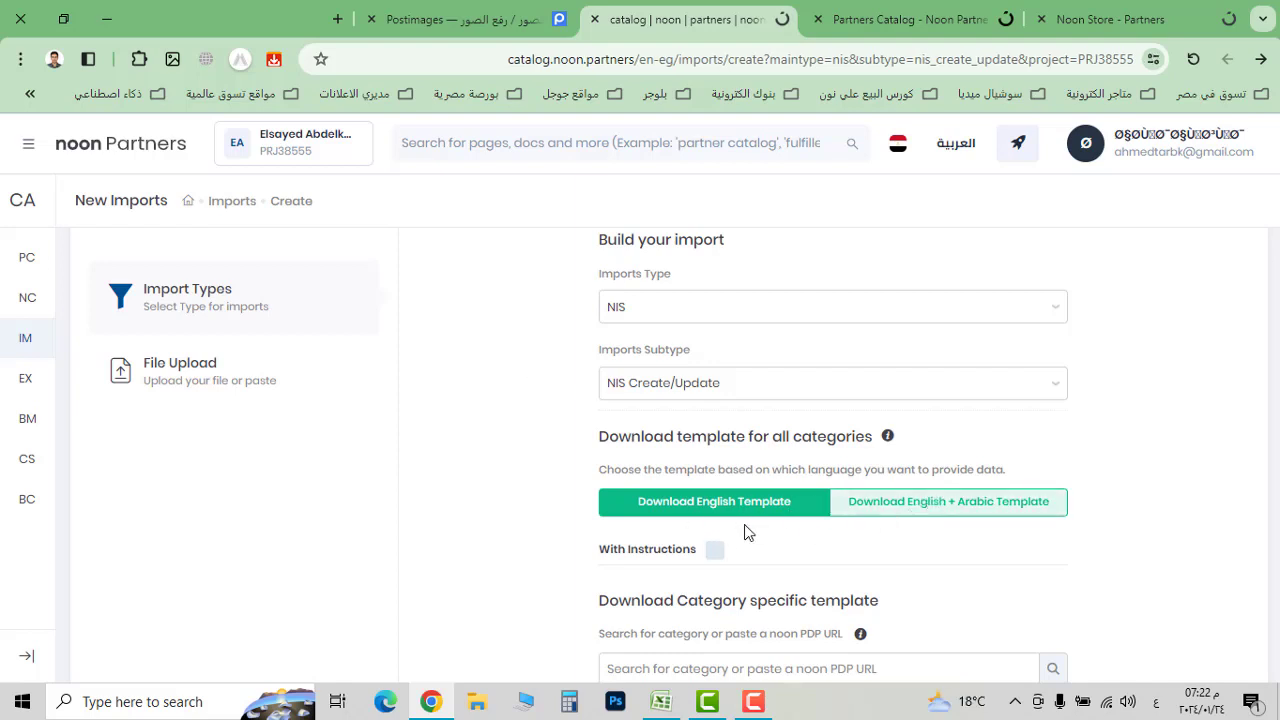
scroll(823, 557, down, 1)
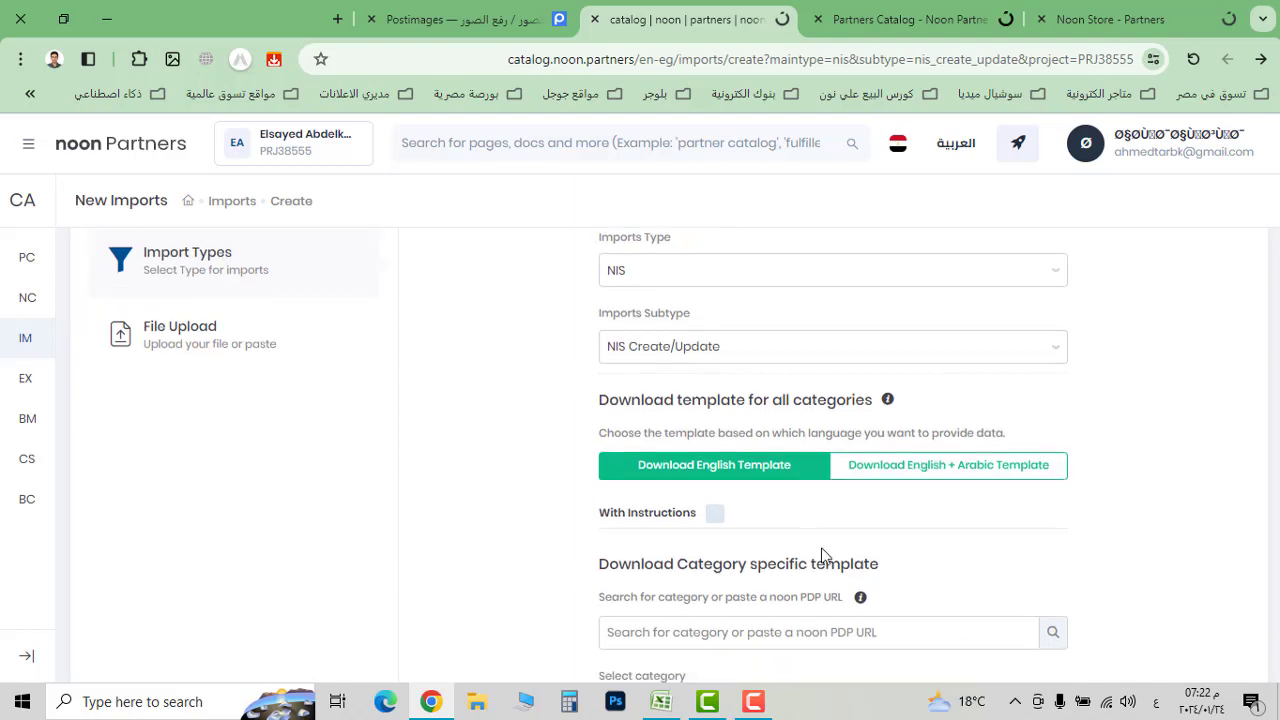
scroll(823, 557, down, 3)
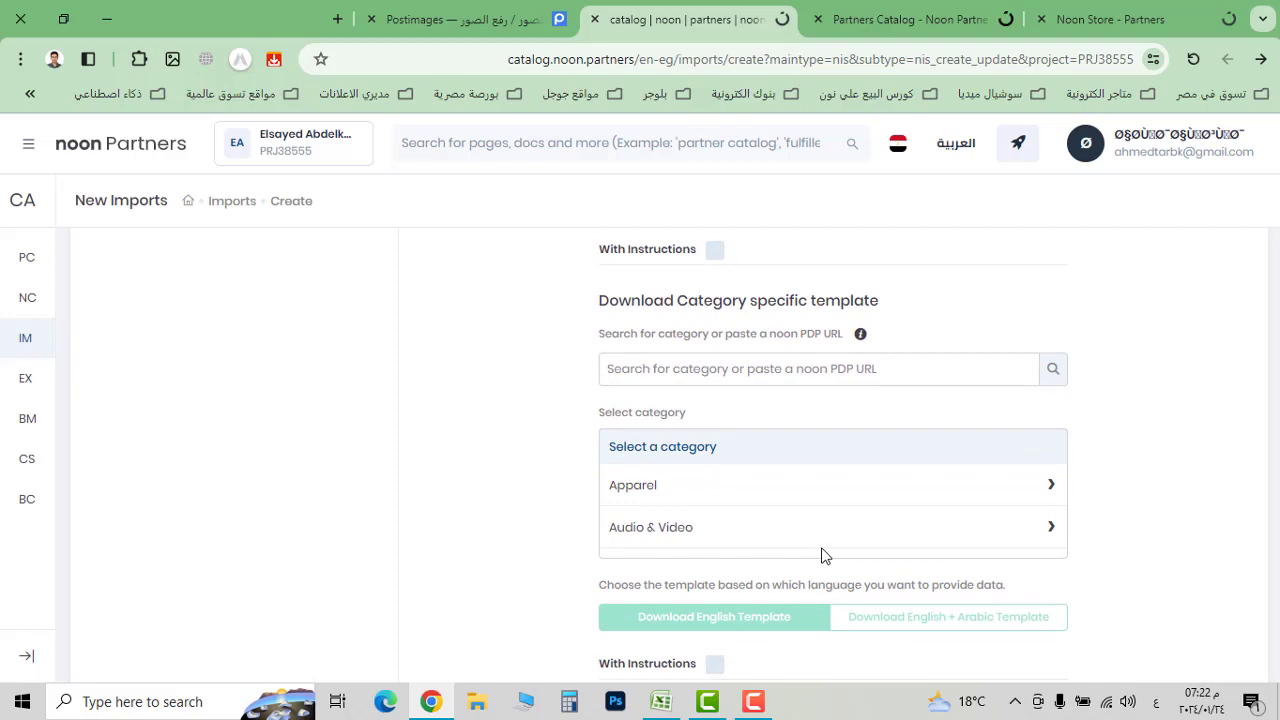
Open the noon product page of the portable thermal coffee mug and copy its URL
click(337, 19)
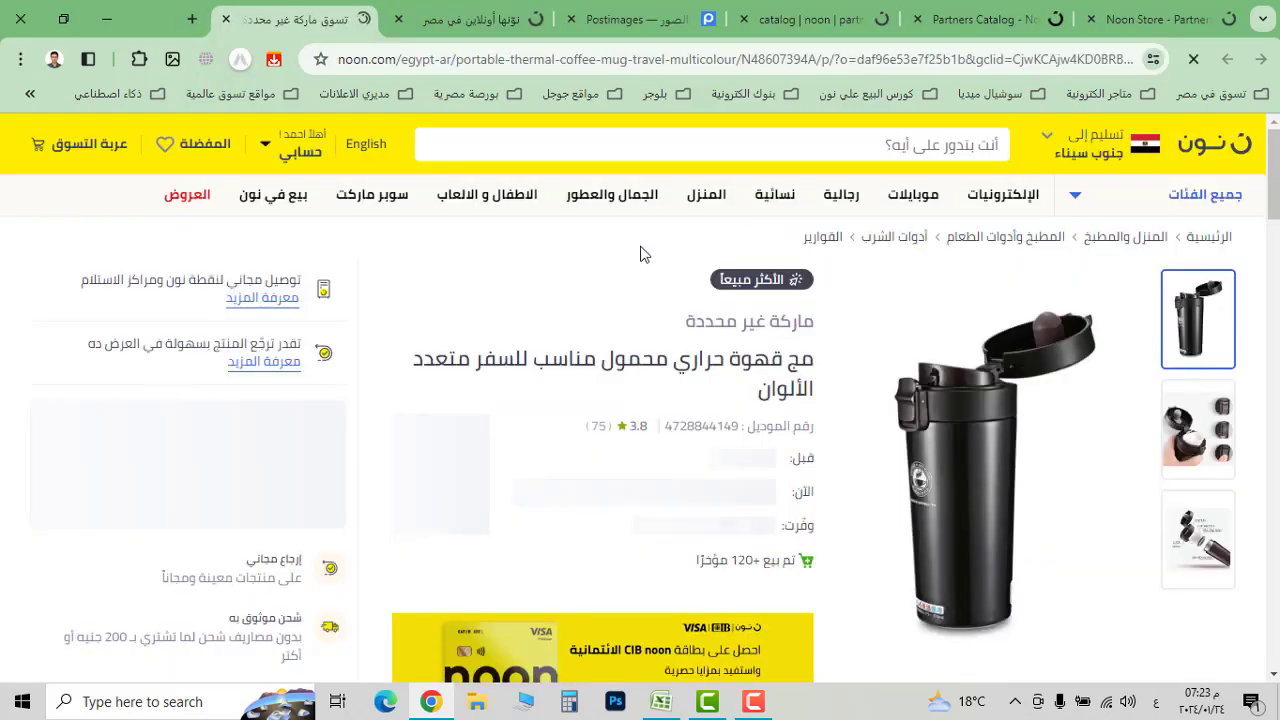
click(697, 60)
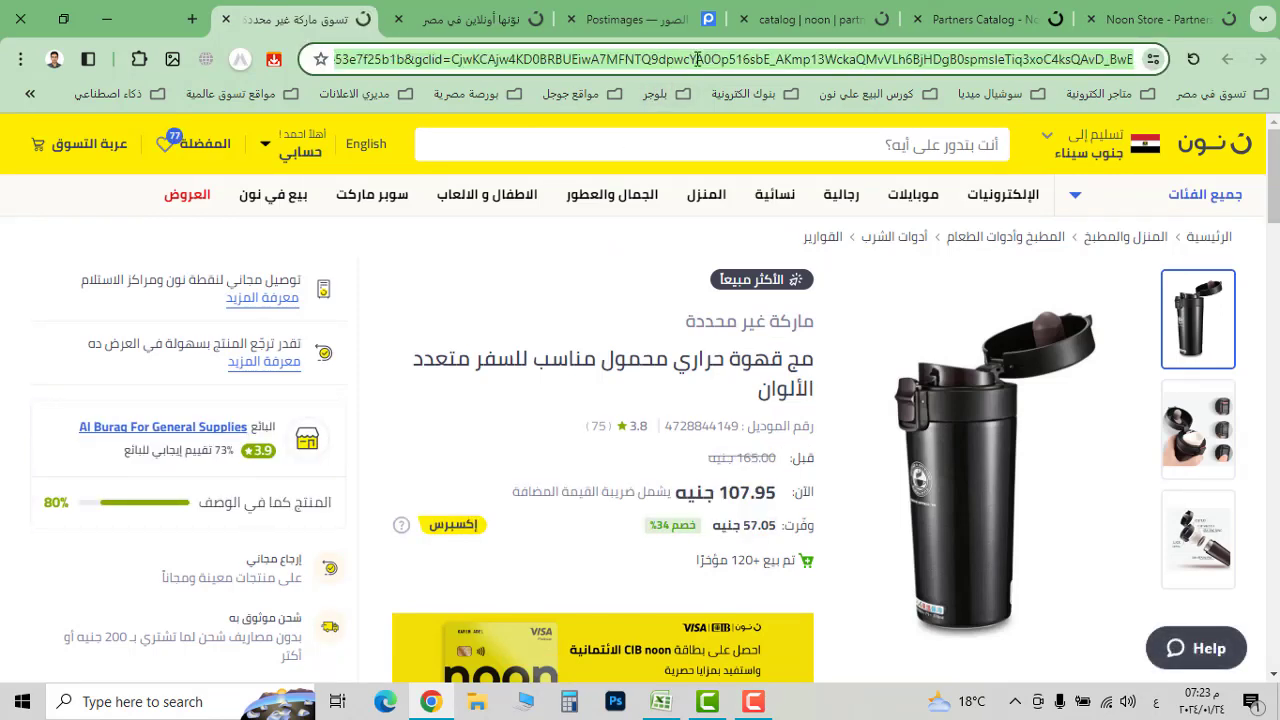
click(983, 28)
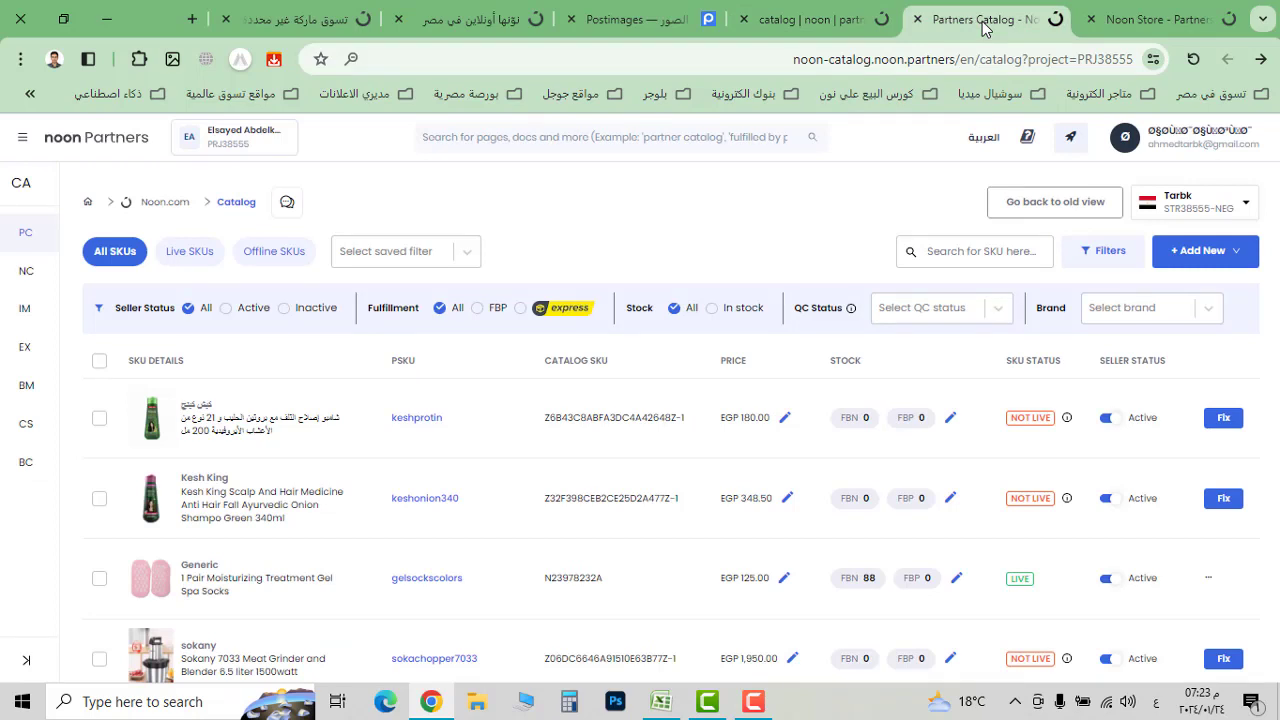
Find the template category on the import page by searching with the copied coffee mug product URL
click(814, 30)
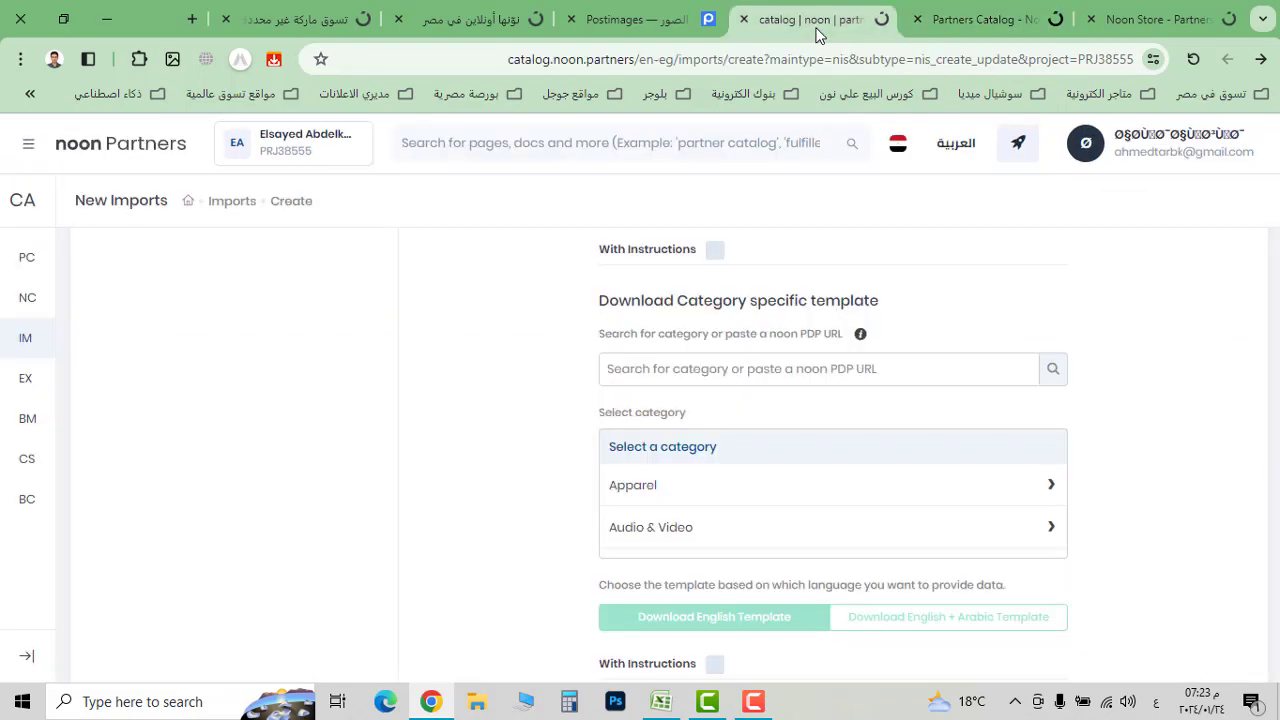
click(772, 373)
key(ctrl+v)
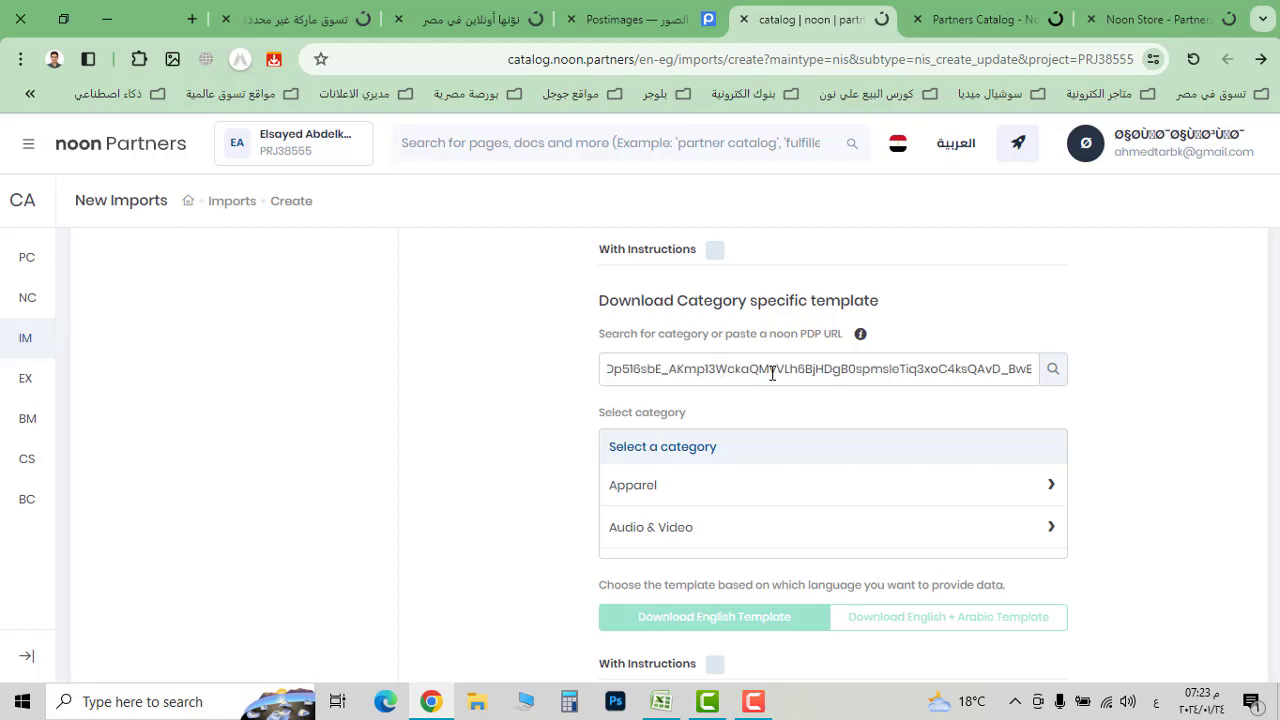
click(1057, 392)
click(1054, 374)
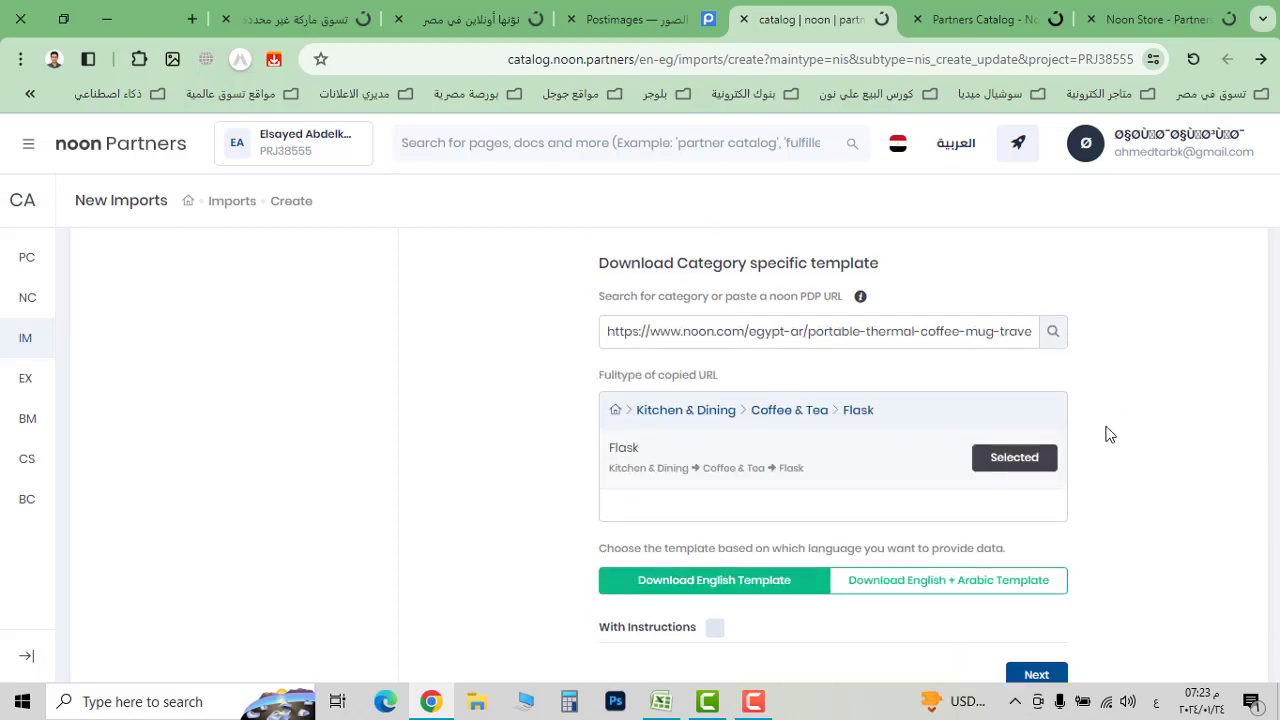
Download the English template for the Flask category with instructions included
scroll(1108, 434, down, 1)
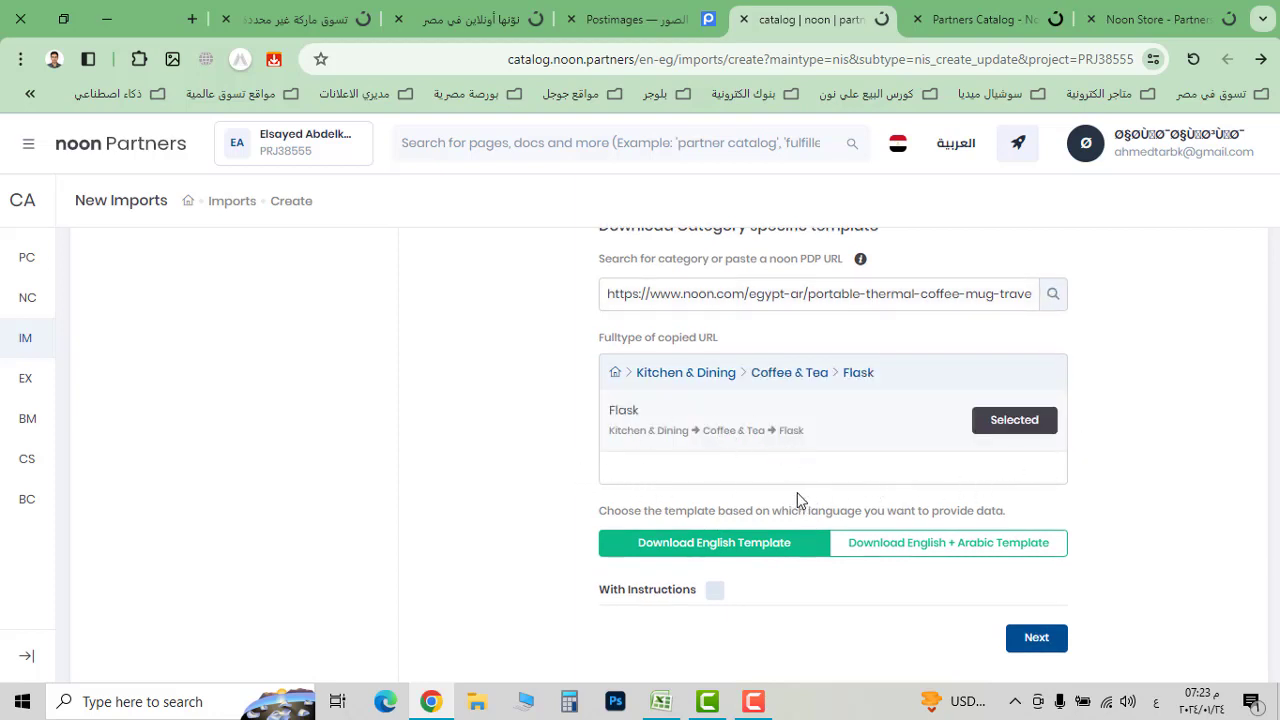
click(714, 590)
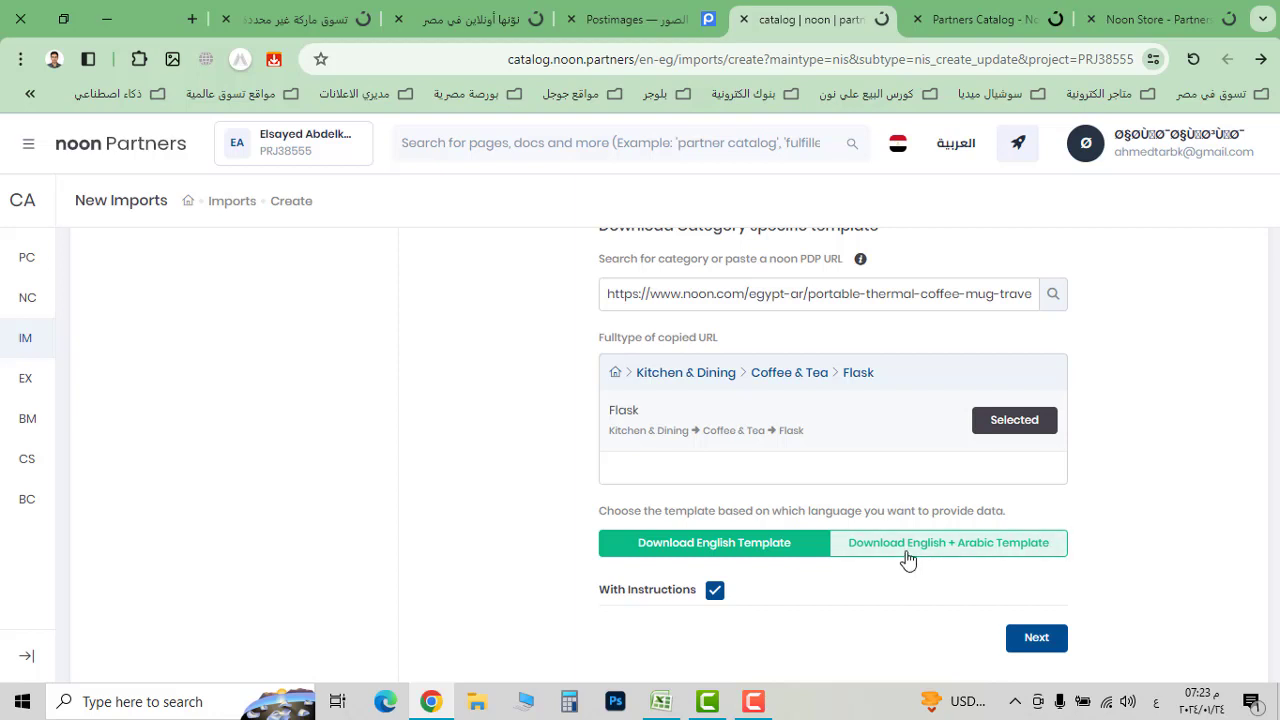
click(700, 550)
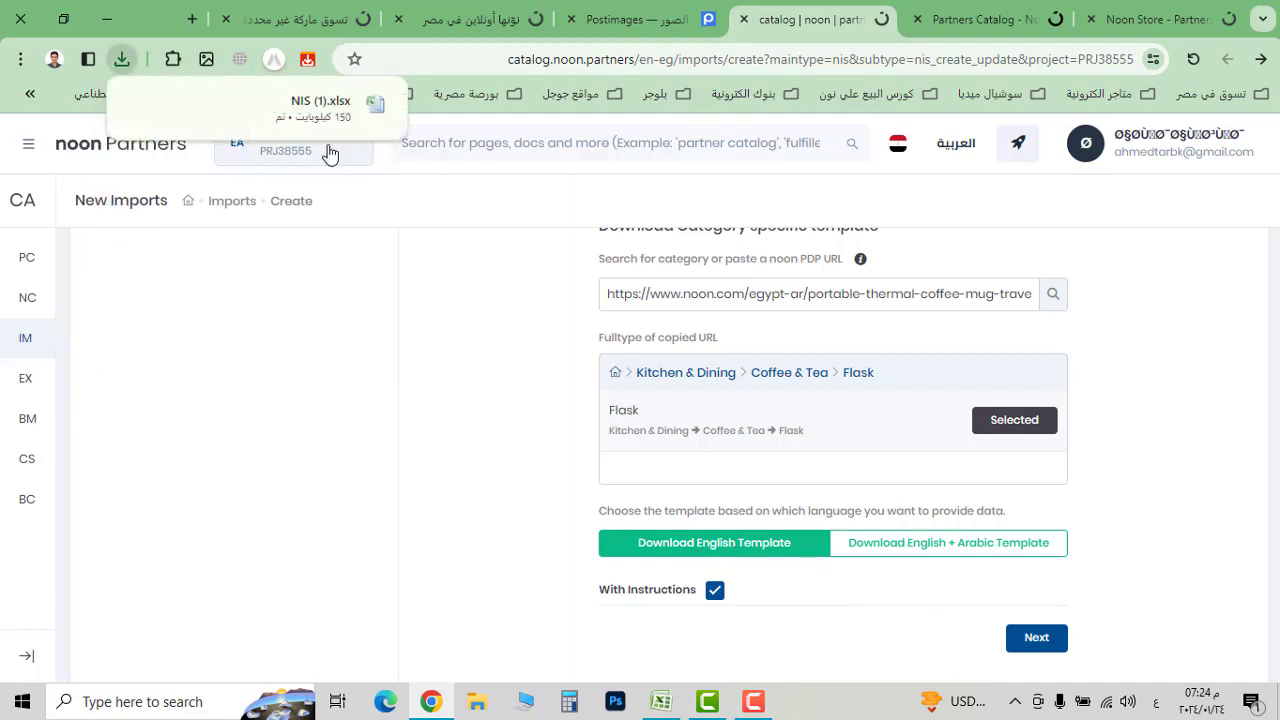
Switch to the NIS.xlsx workbook in Excel and fill row 10 with the partner SKU mug600red and the brand generic
click(658, 703)
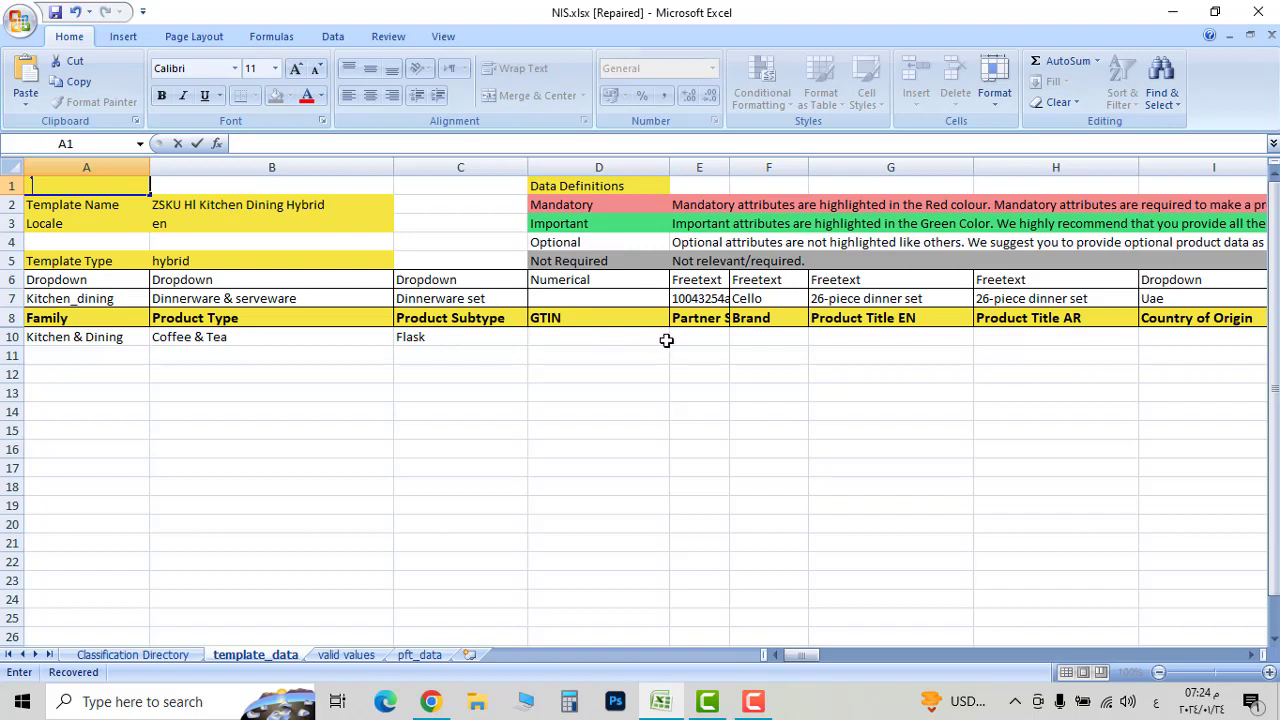
click(702, 339)
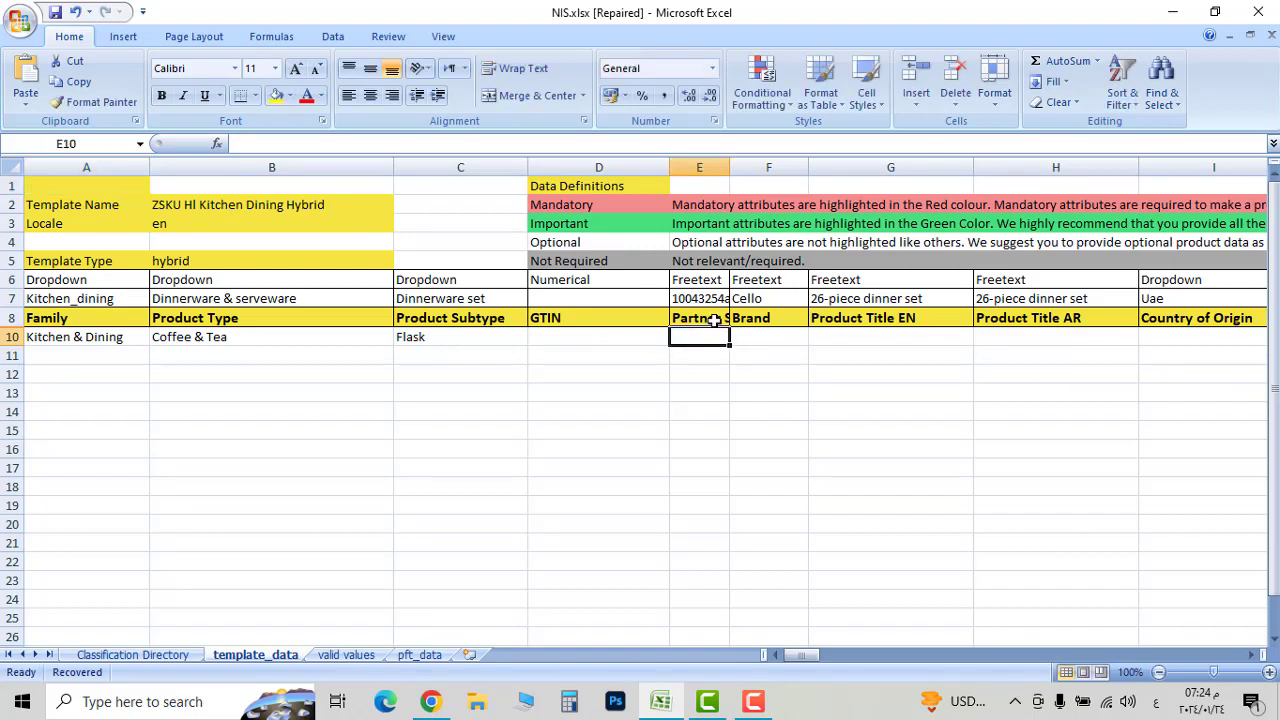
click(714, 320)
click(716, 338)
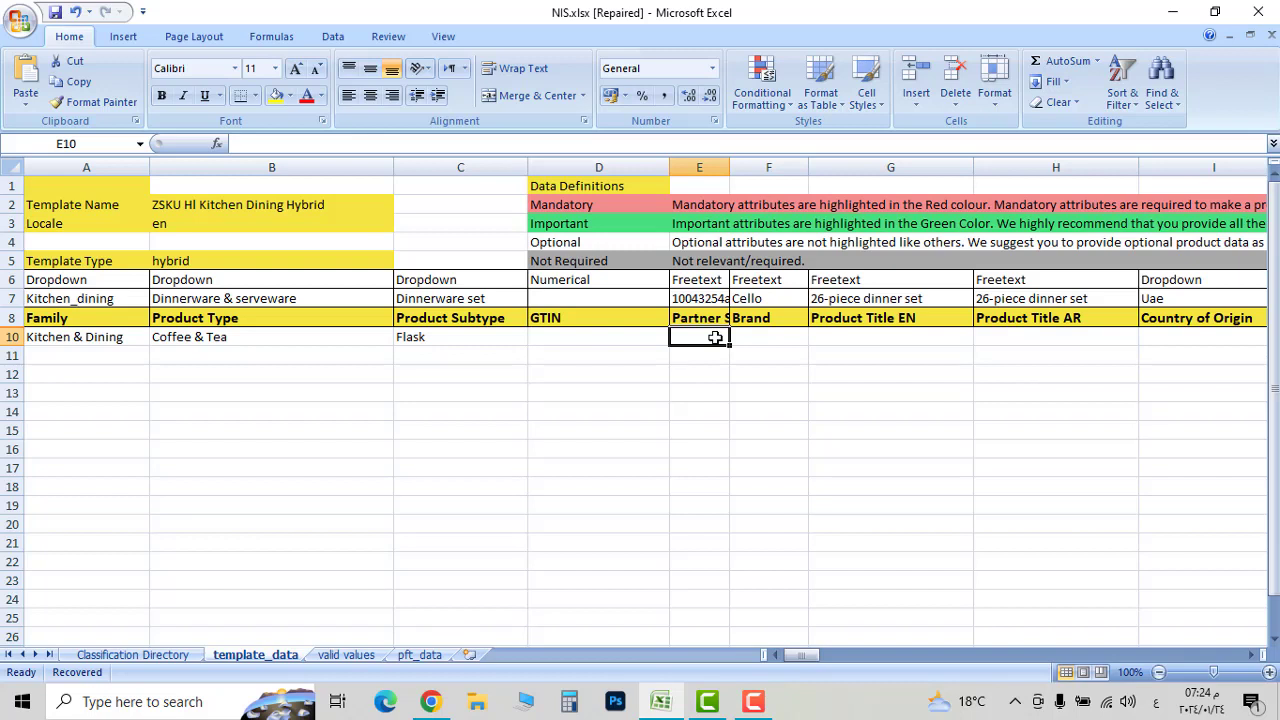
text(mug60red)
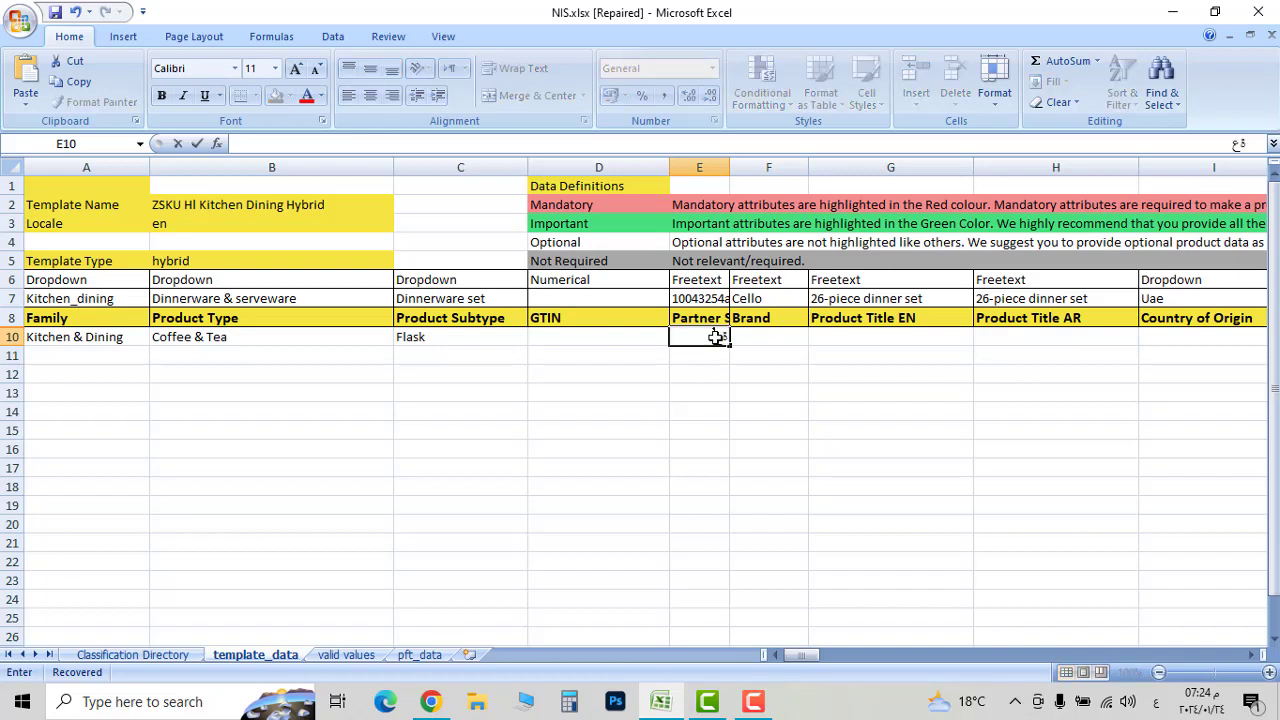
key(Tab)
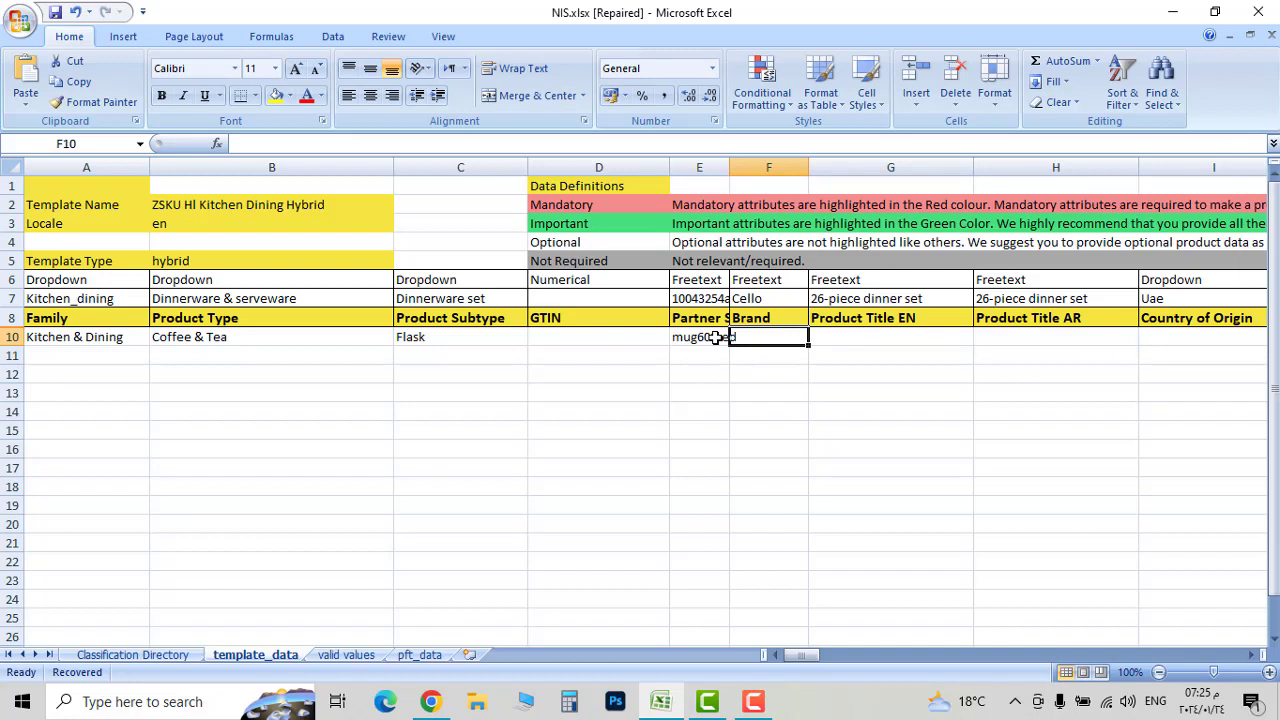
text(generic)
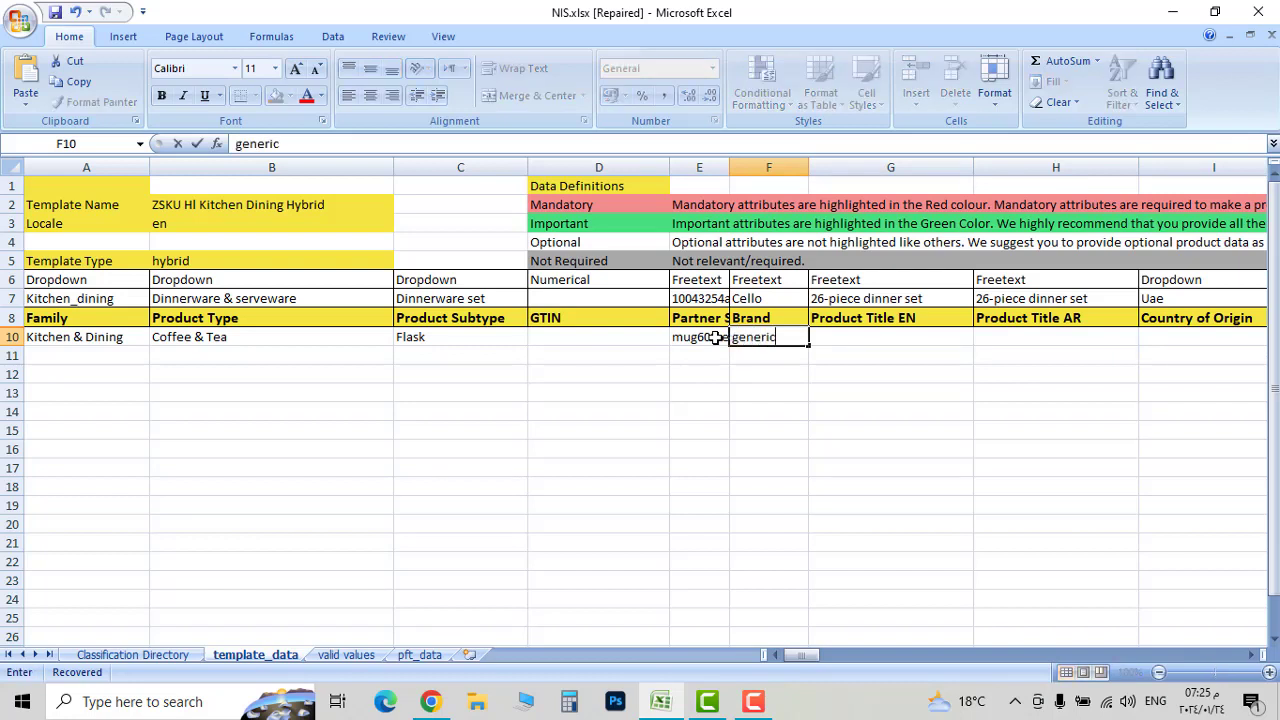
key(Tab)
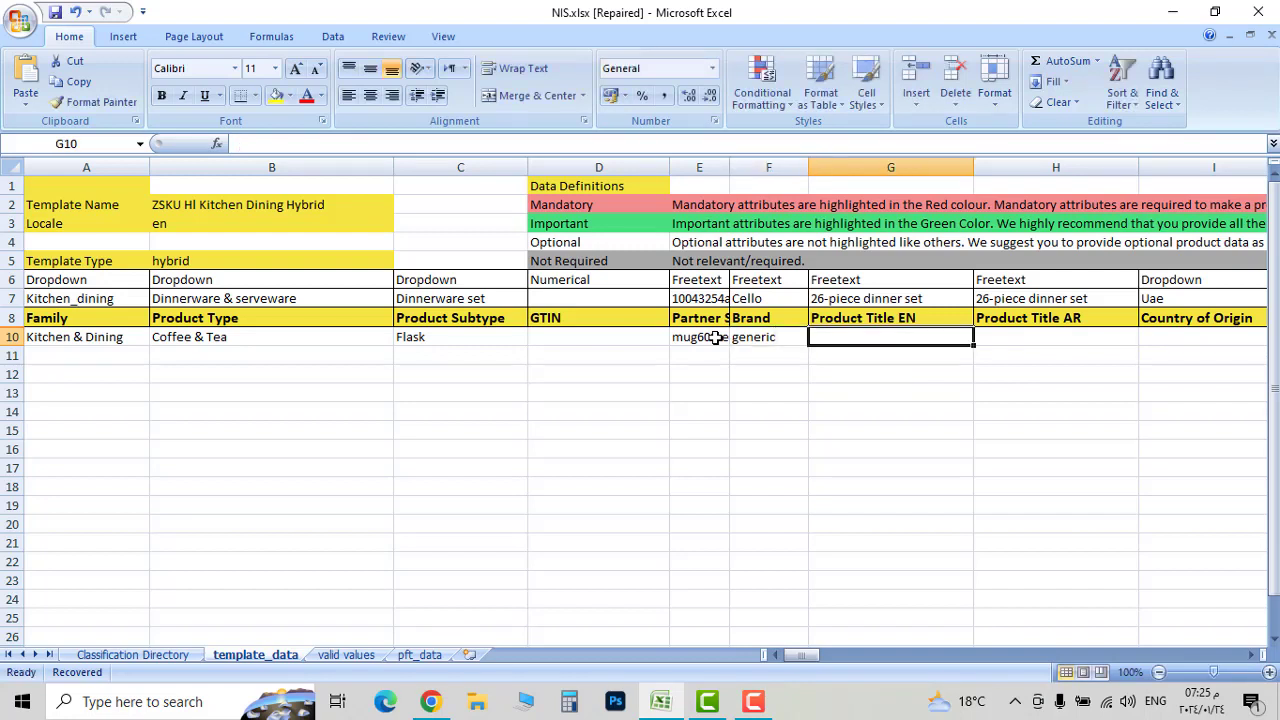
Paste the English title "Red Stainless Steel Vacuum Flask kettle Insulated Thermal Water Bottle with tea infuser 600 ml" and its Arabic title into row 10
key(ctrl+v)
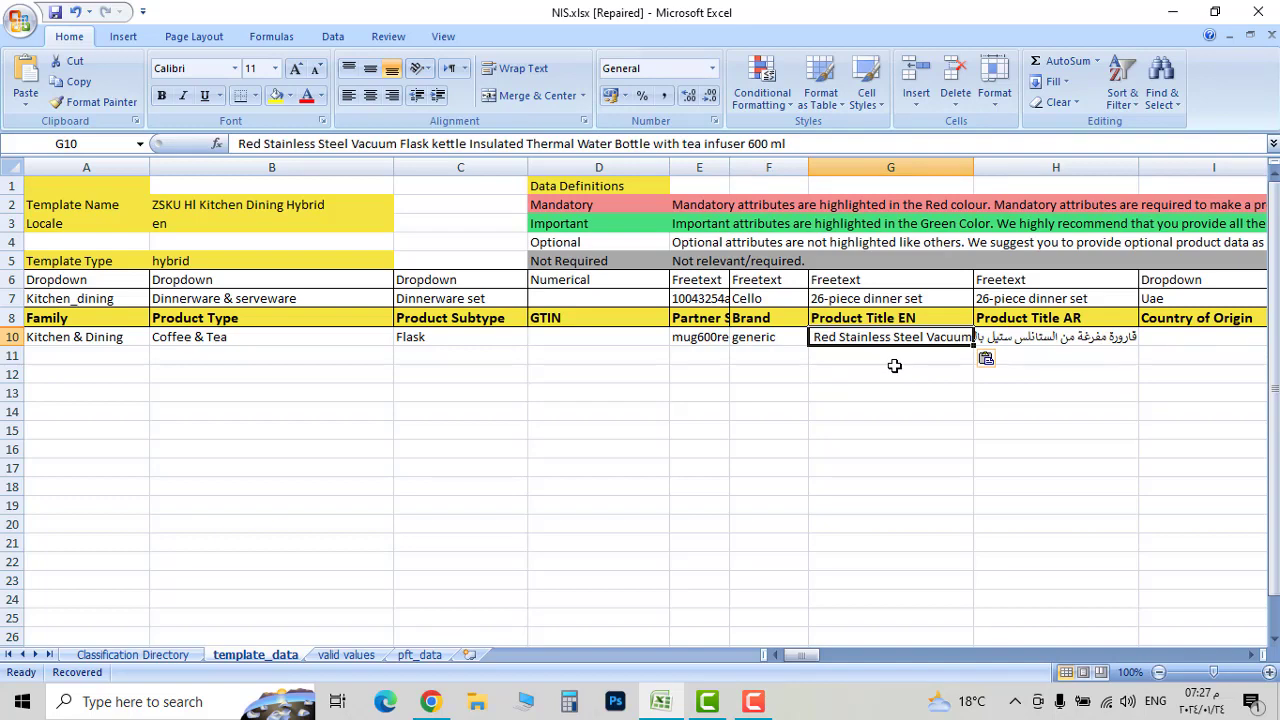
key(Tab)
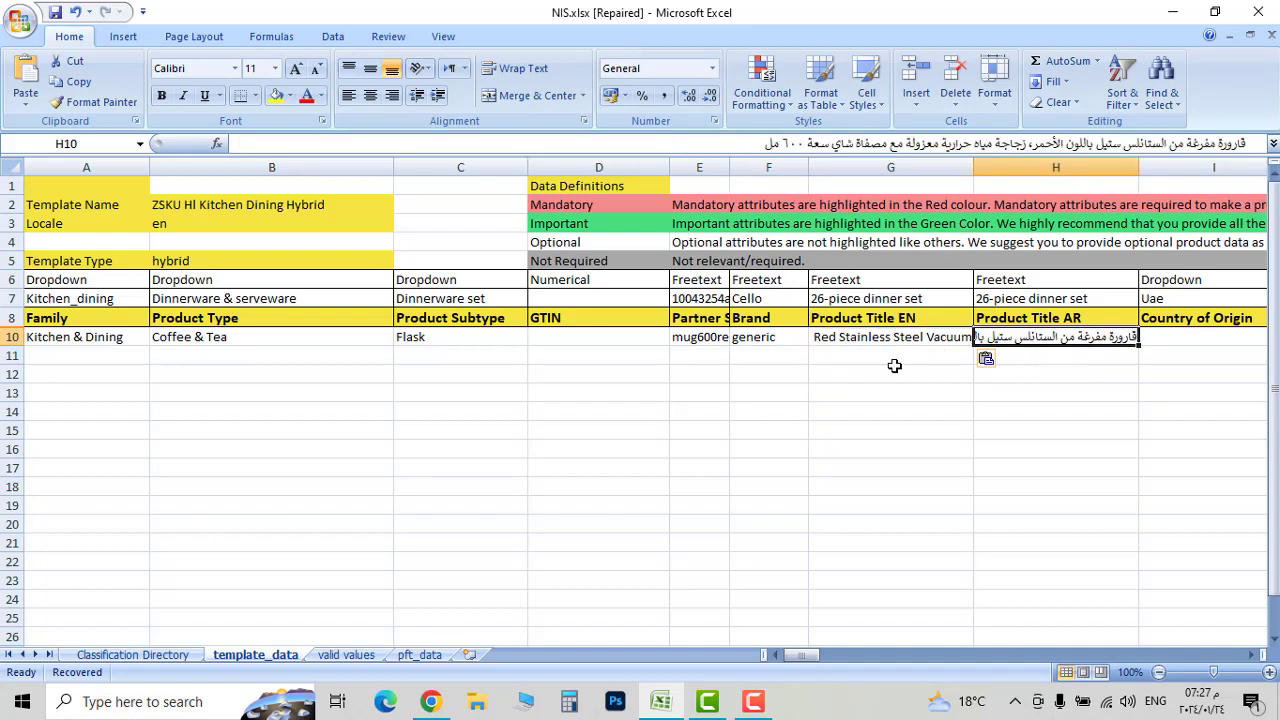
key(Tab)
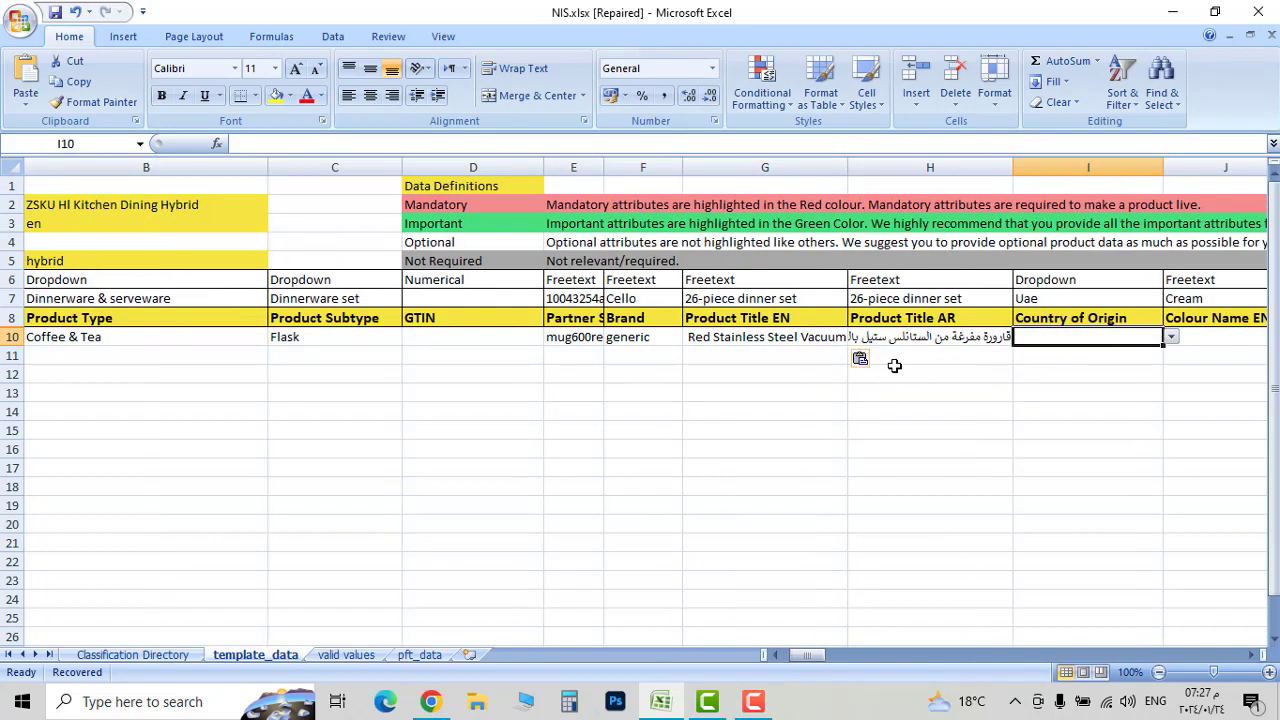
Set the product's Country of Origin in row 10 to China
click(1171, 337)
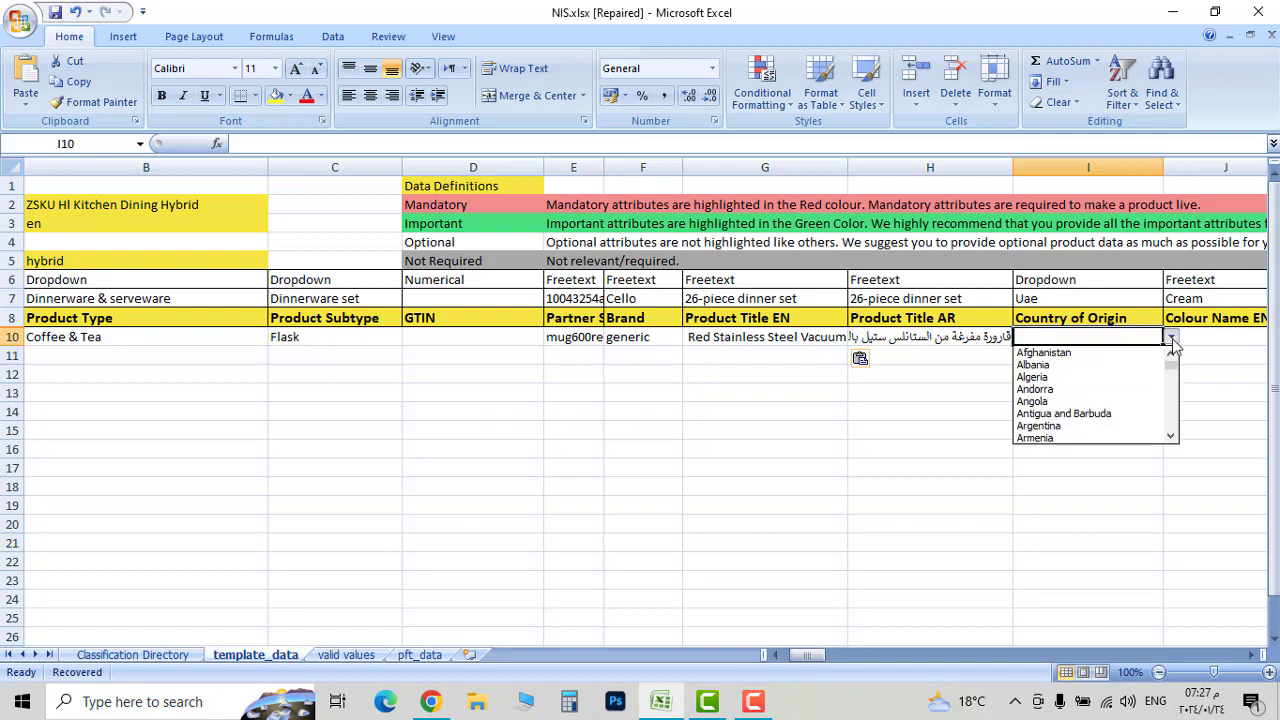
scroll(1172, 440, down, 6)
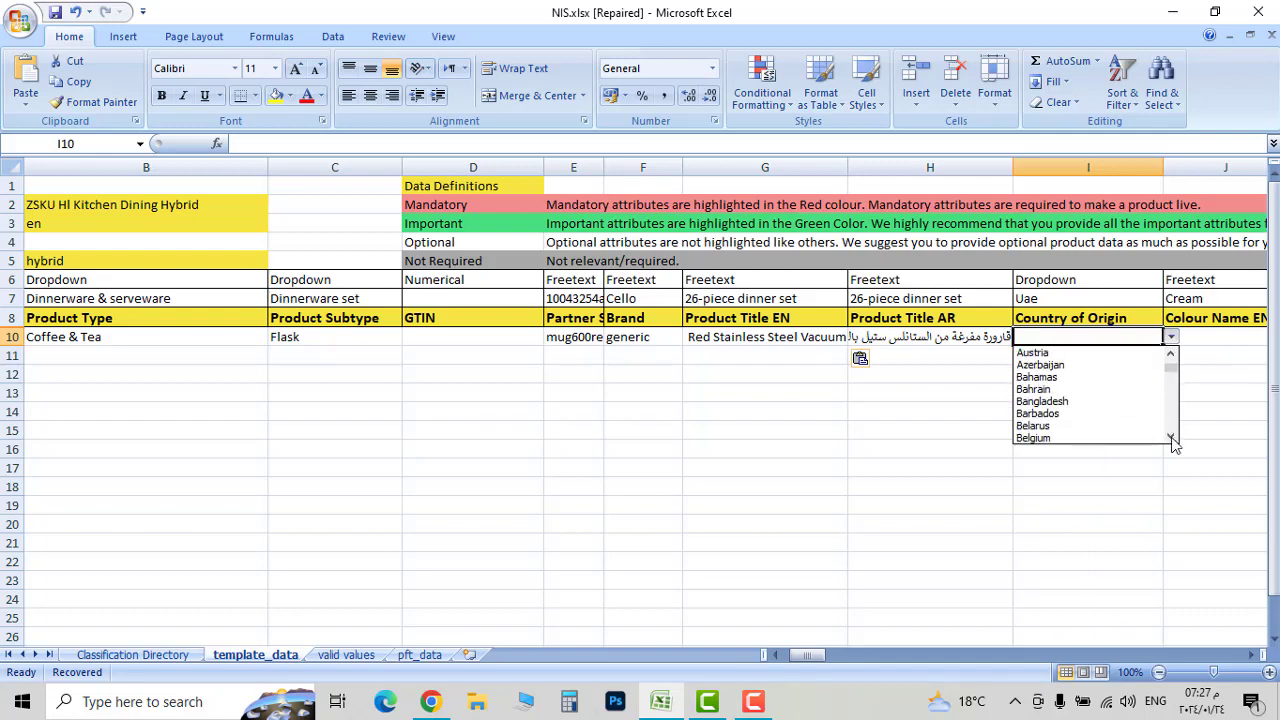
click(1097, 431)
key(Tab)
Fill in the product's colour as red in English and احمر in Arabic, with the colour family Red
text(red)
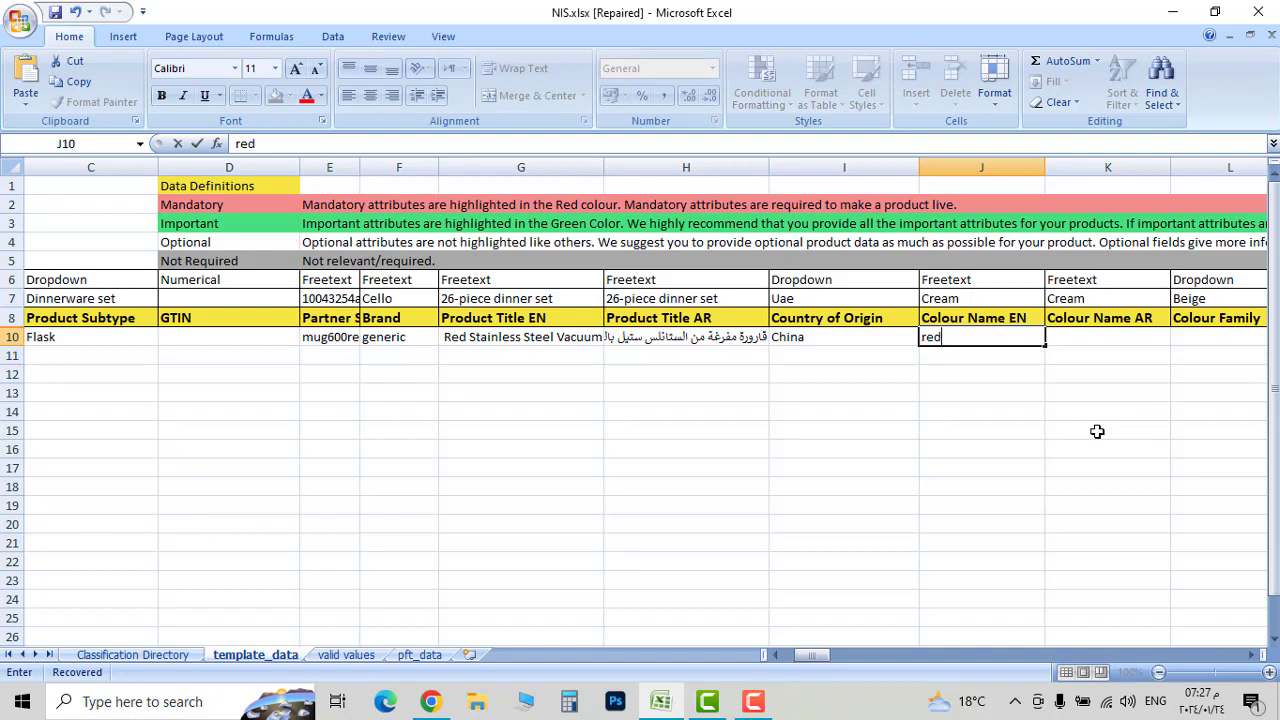
key(Tab)
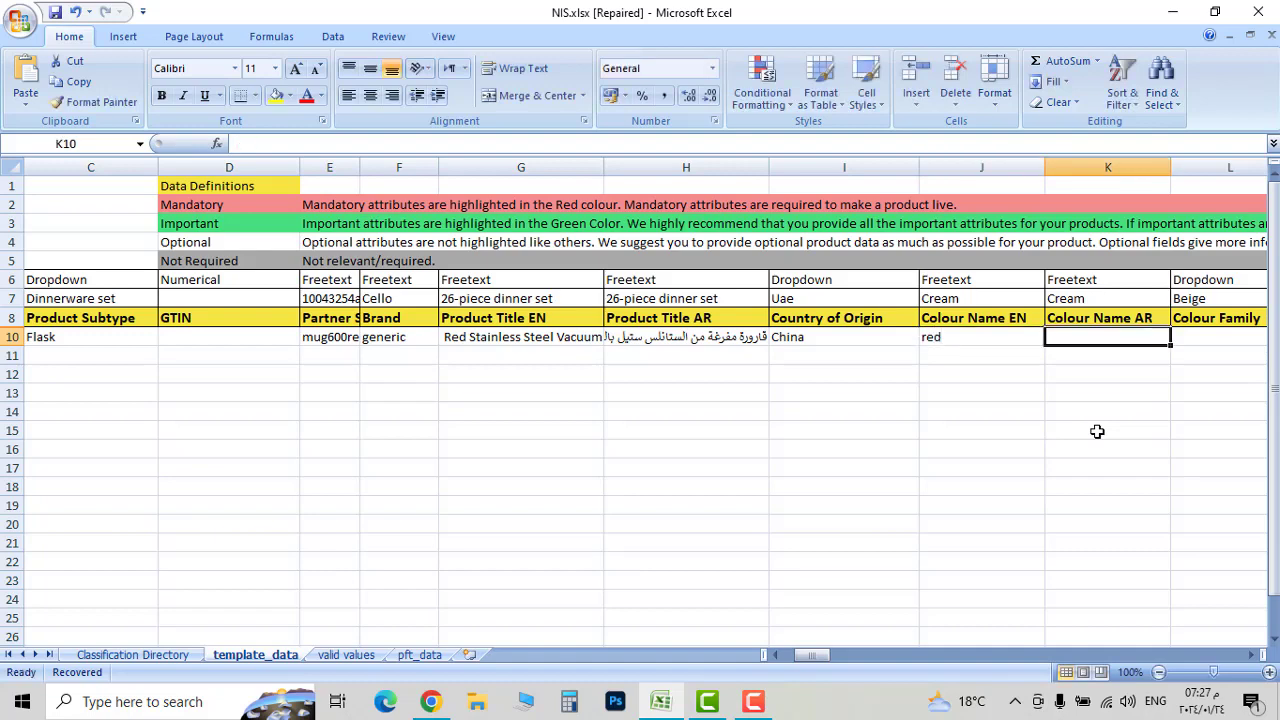
key(alt+shift)
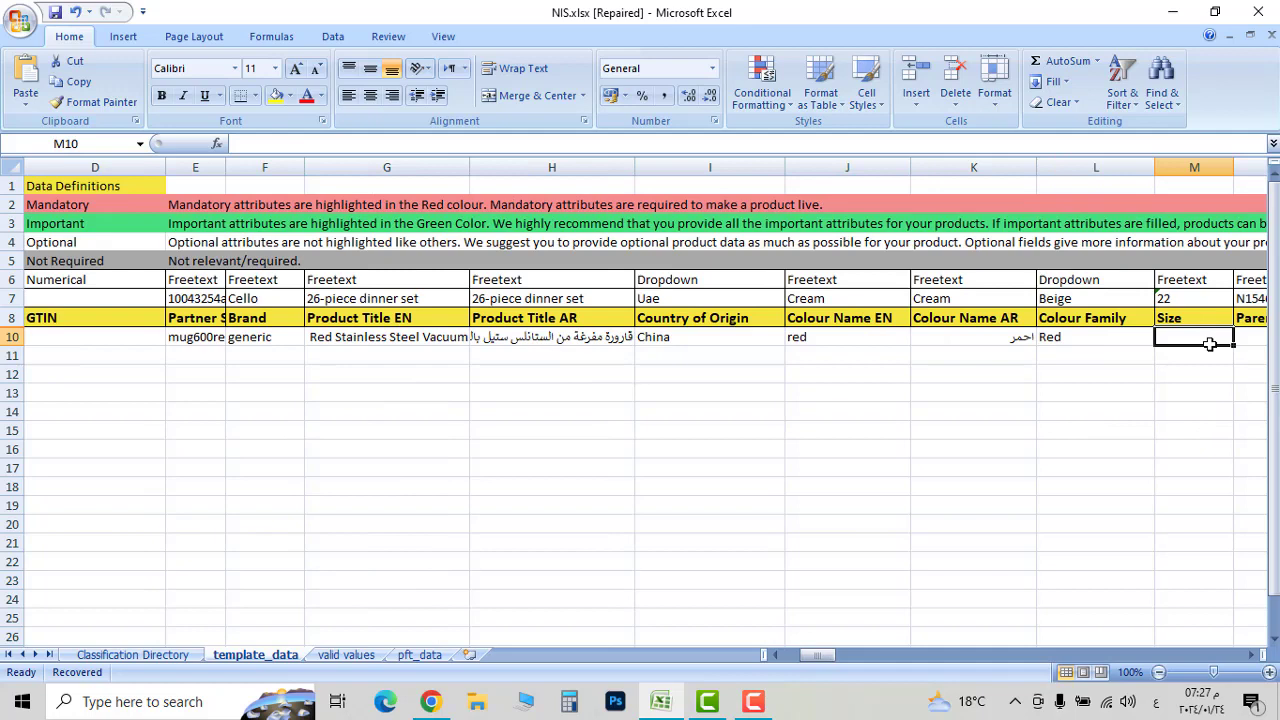
Fill in the product's size in row 10 as 600ml and set its size unit to milliliter
text(600)
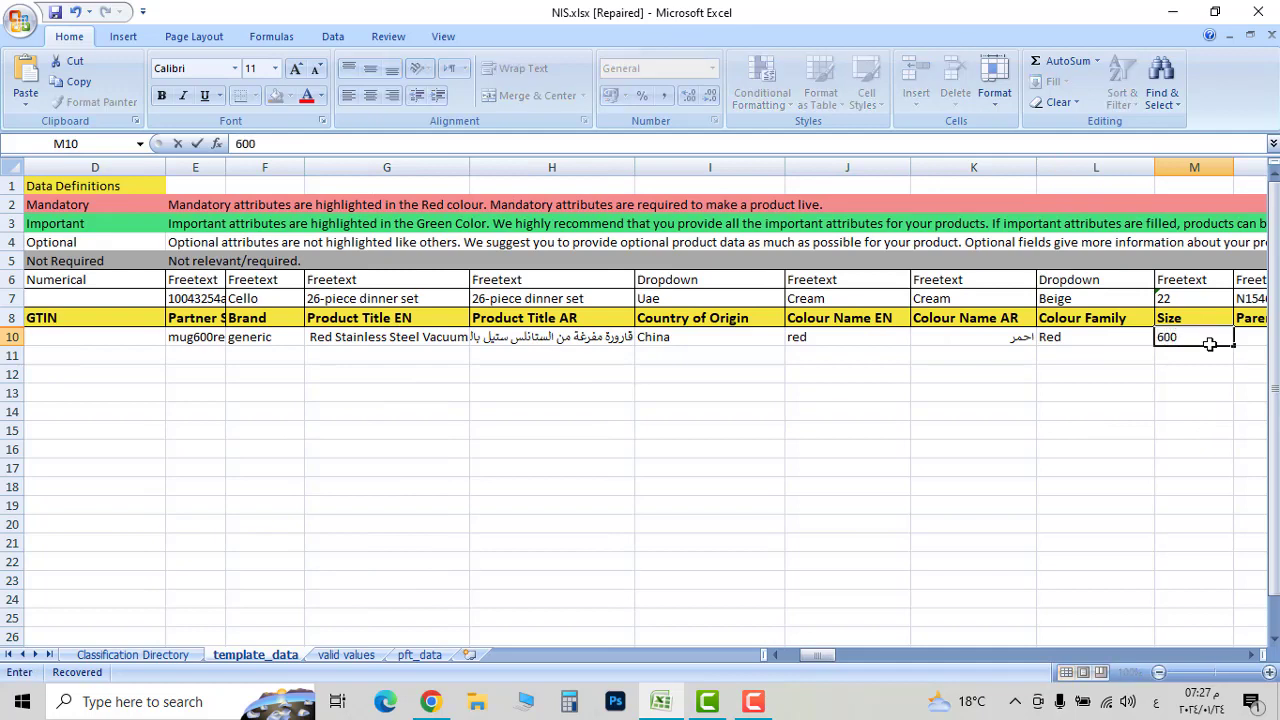
key(alt+shift)
text(ml)
key(Tab)
key(Tab)
key(Tab)
key(Tab)
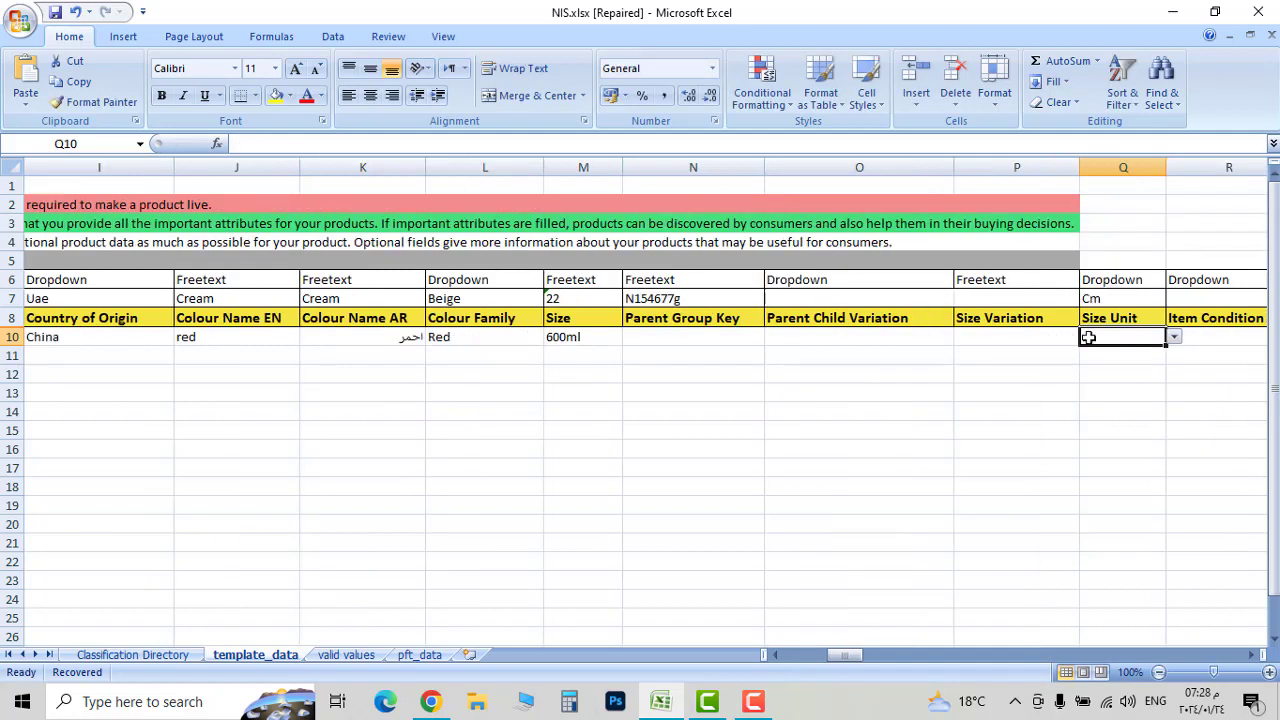
click(1177, 337)
click(1128, 428)
key(Tab)
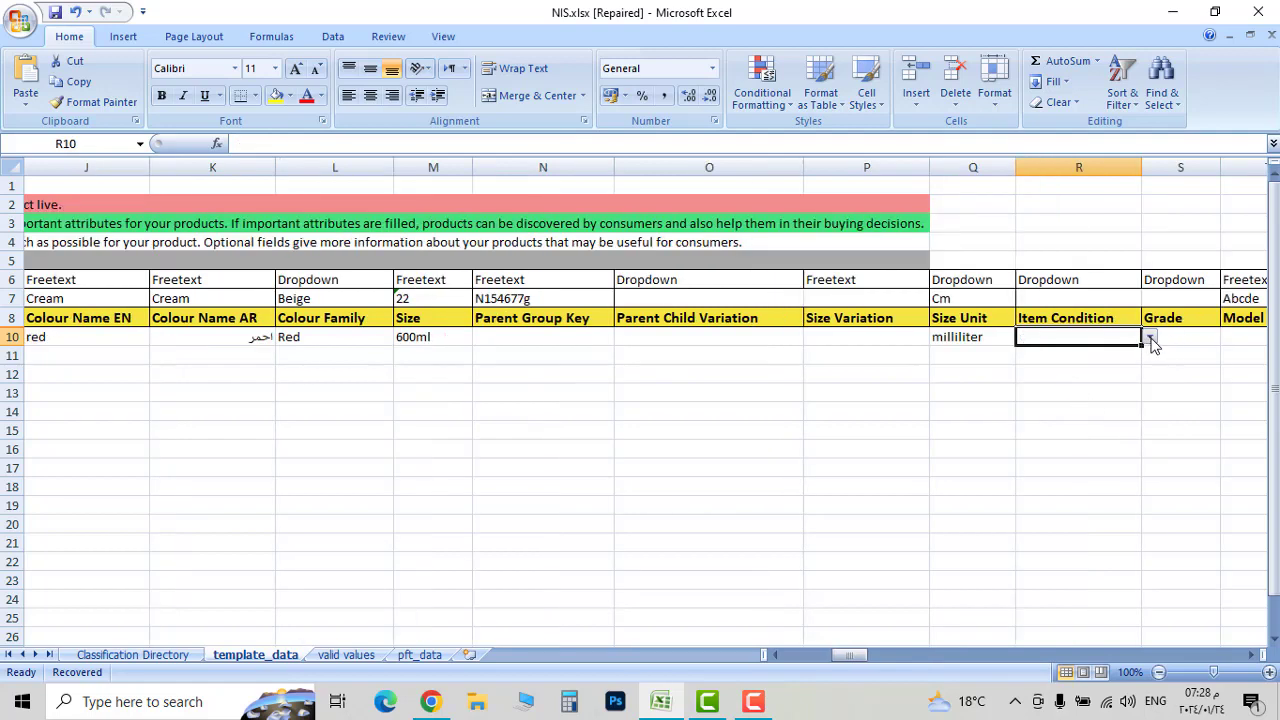
Set both the item condition and the grade of the product in row 10 to New
click(1153, 339)
click(1040, 354)
click(1195, 336)
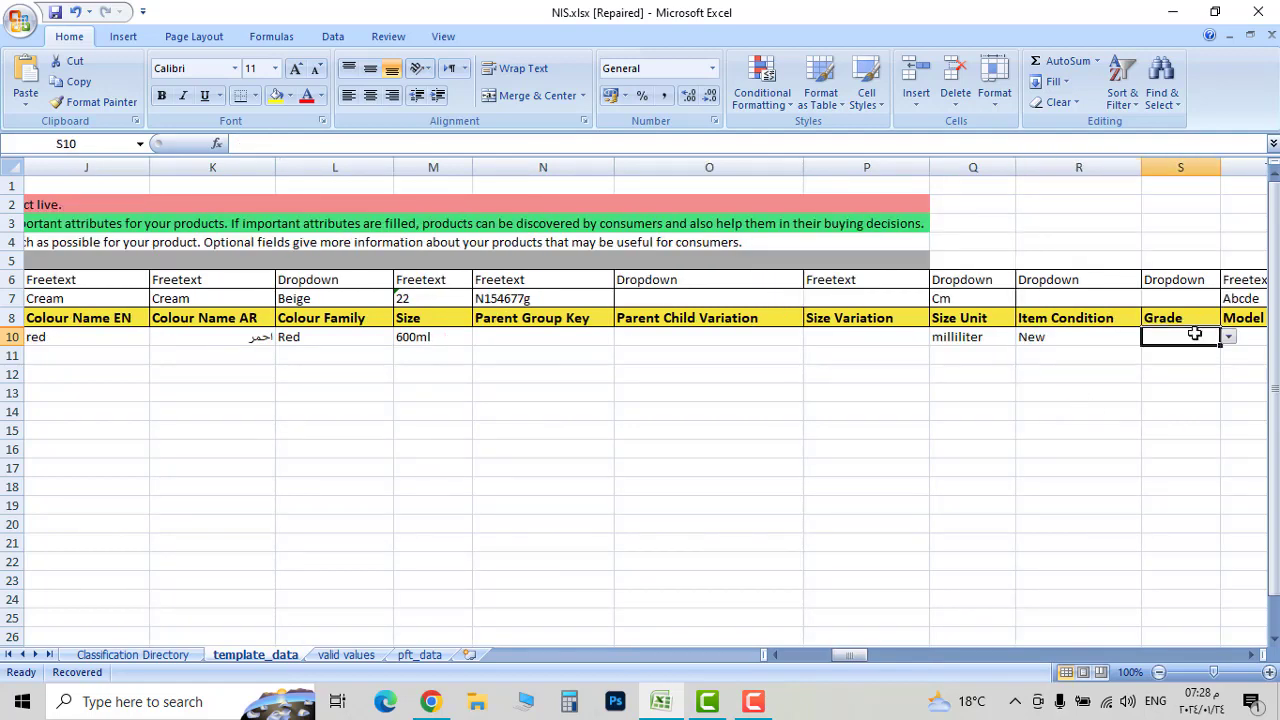
click(1228, 337)
click(1215, 352)
key(Tab)
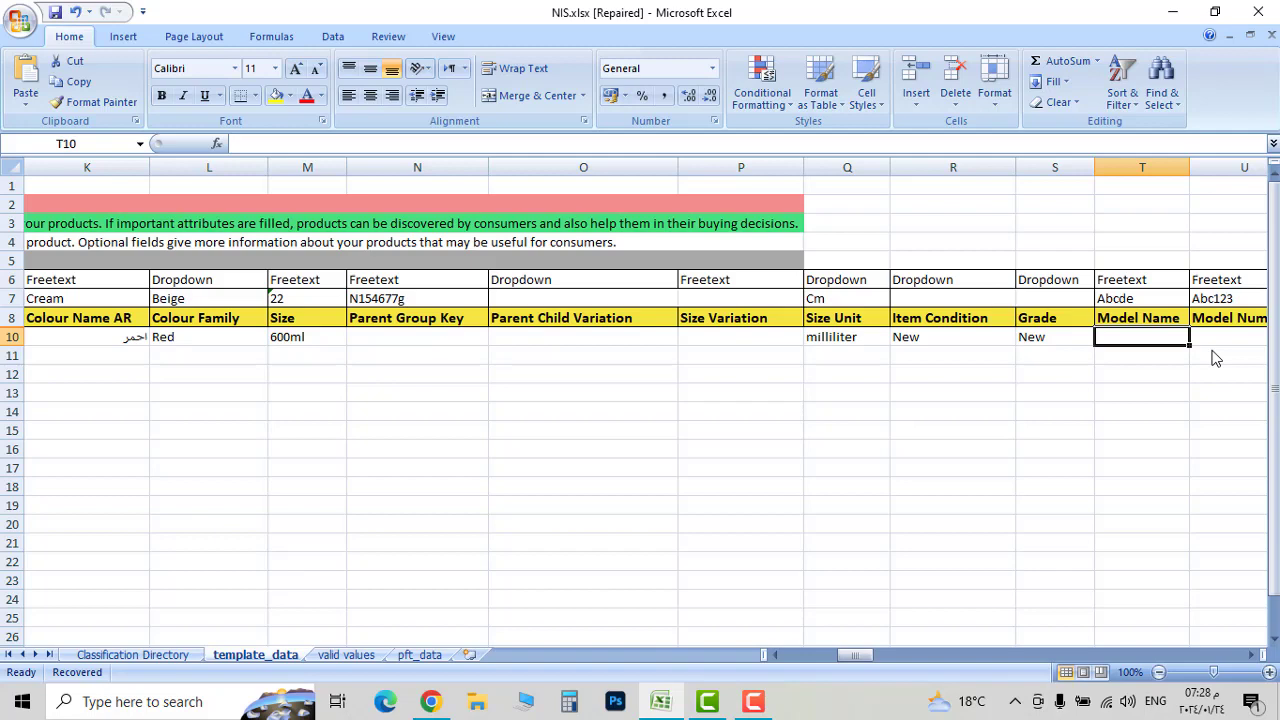
Enter the model name pompe600 in row 10 and set the item pack quantity to single
text(pompe600)
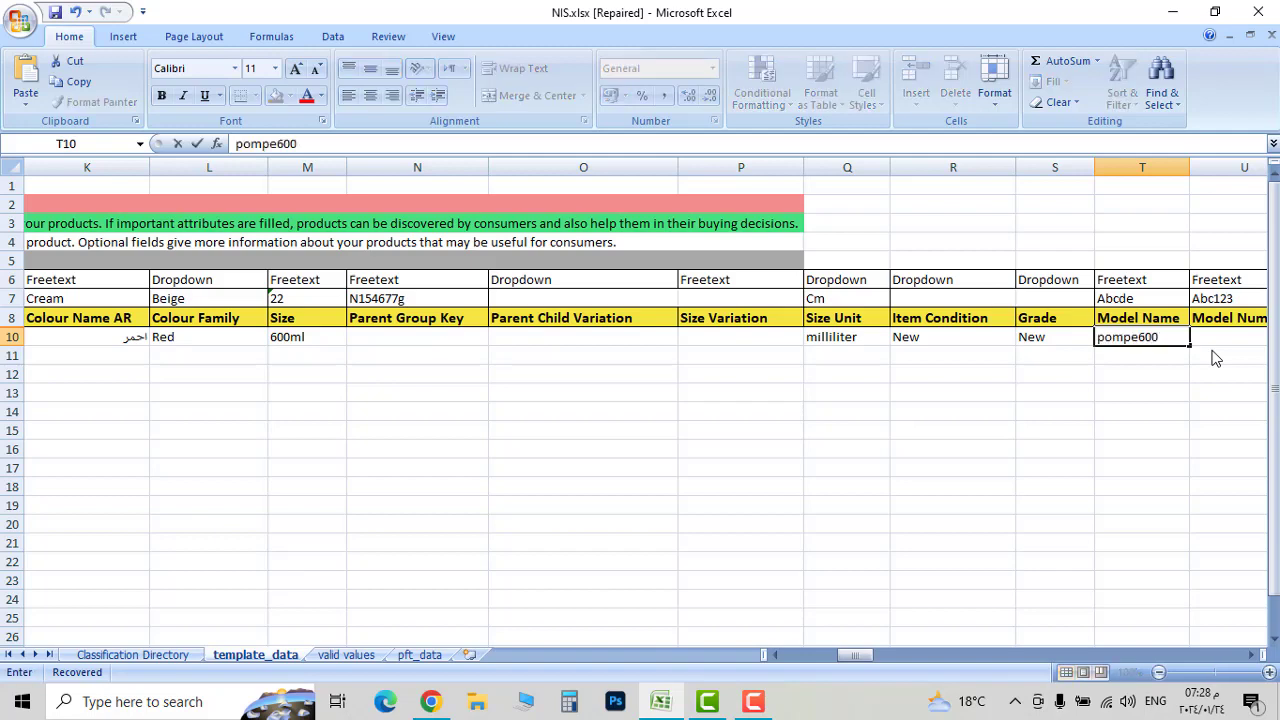
key(Tab)
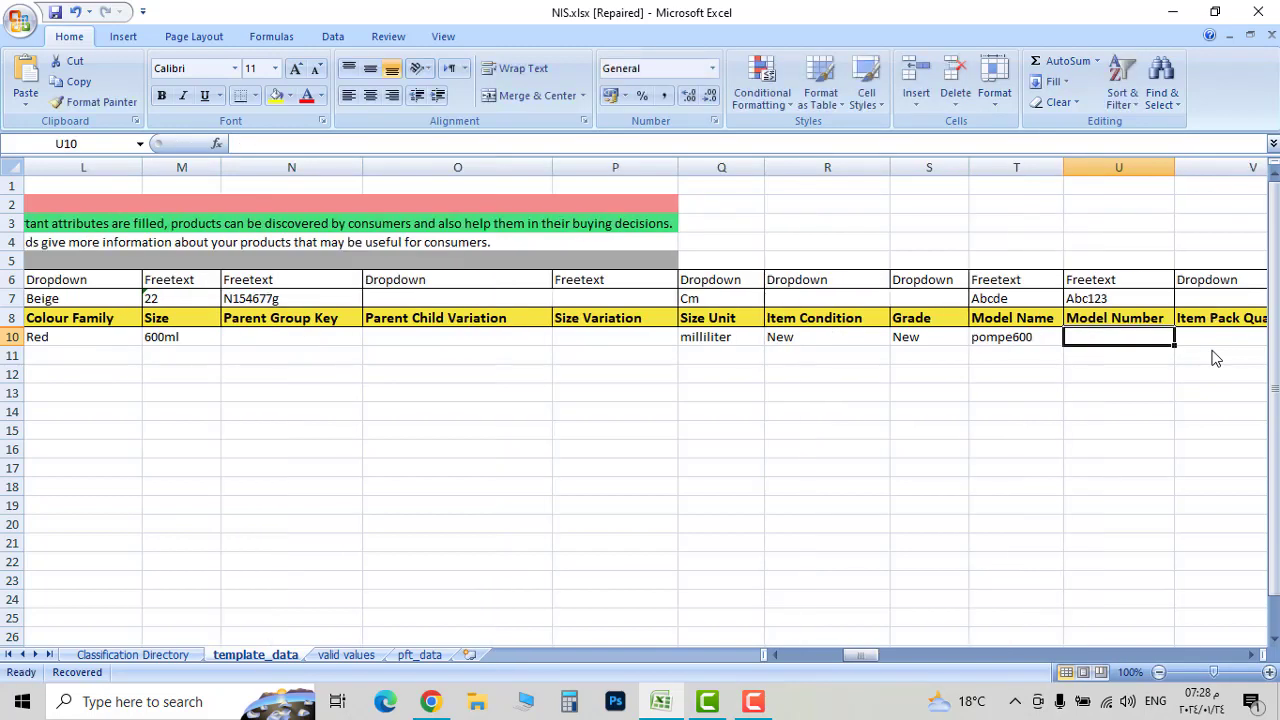
key(Tab)
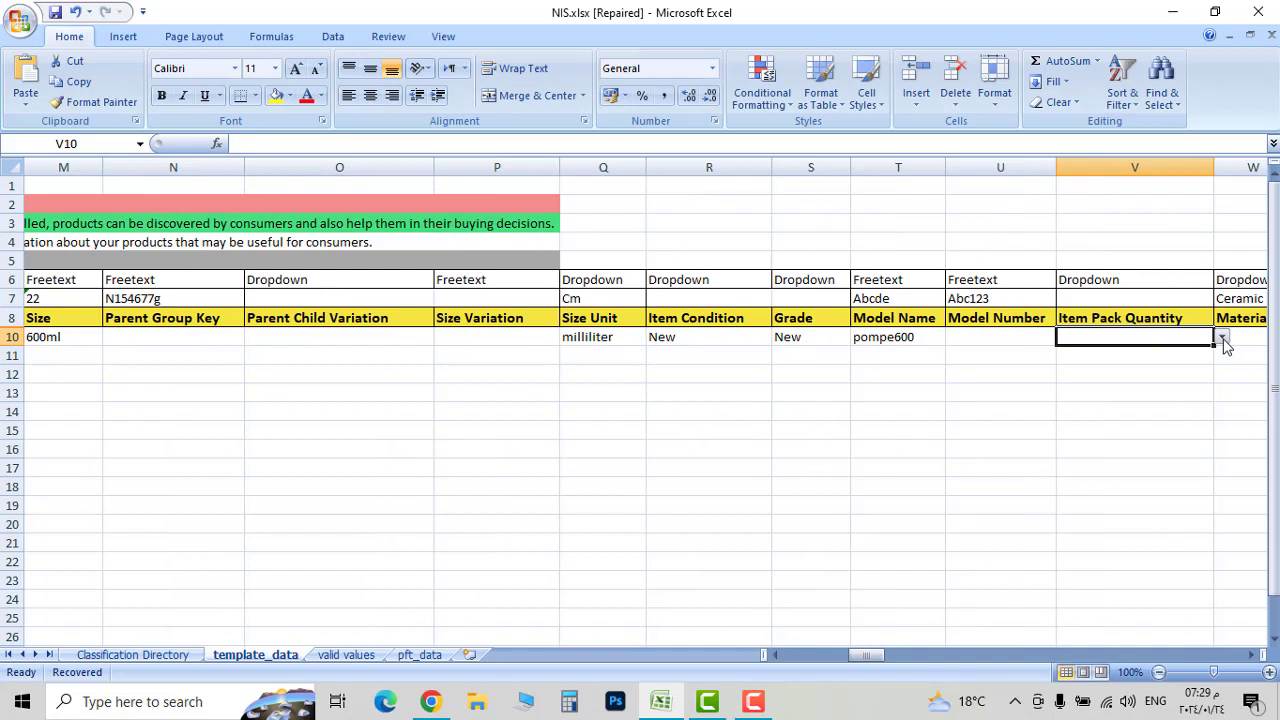
click(1223, 340)
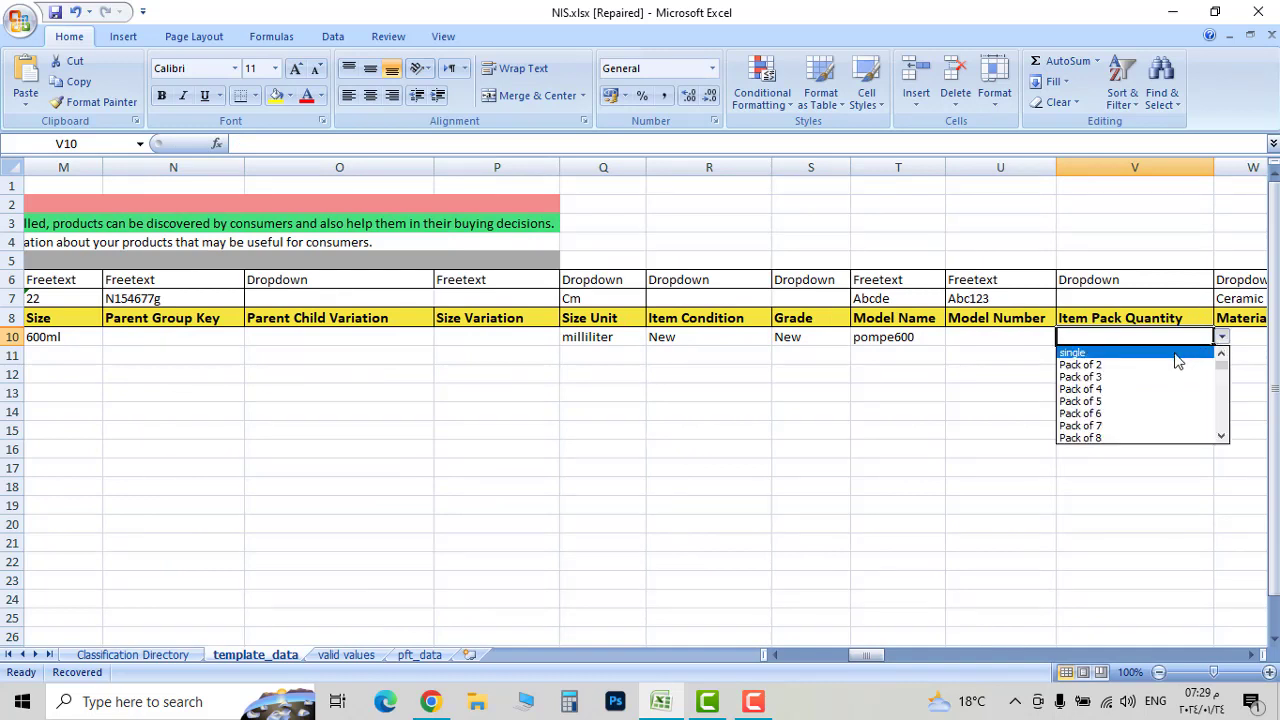
click(1178, 356)
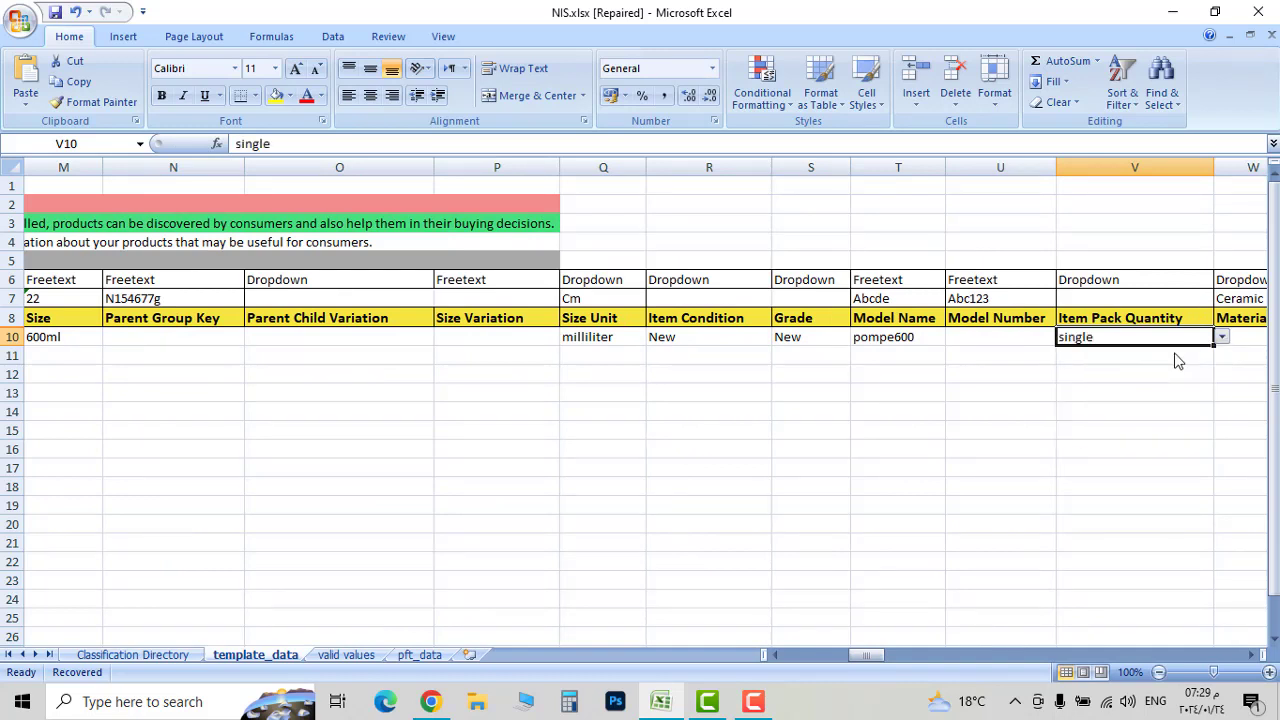
Set the product's material in row 10 to Stainless Steel
key(Tab)
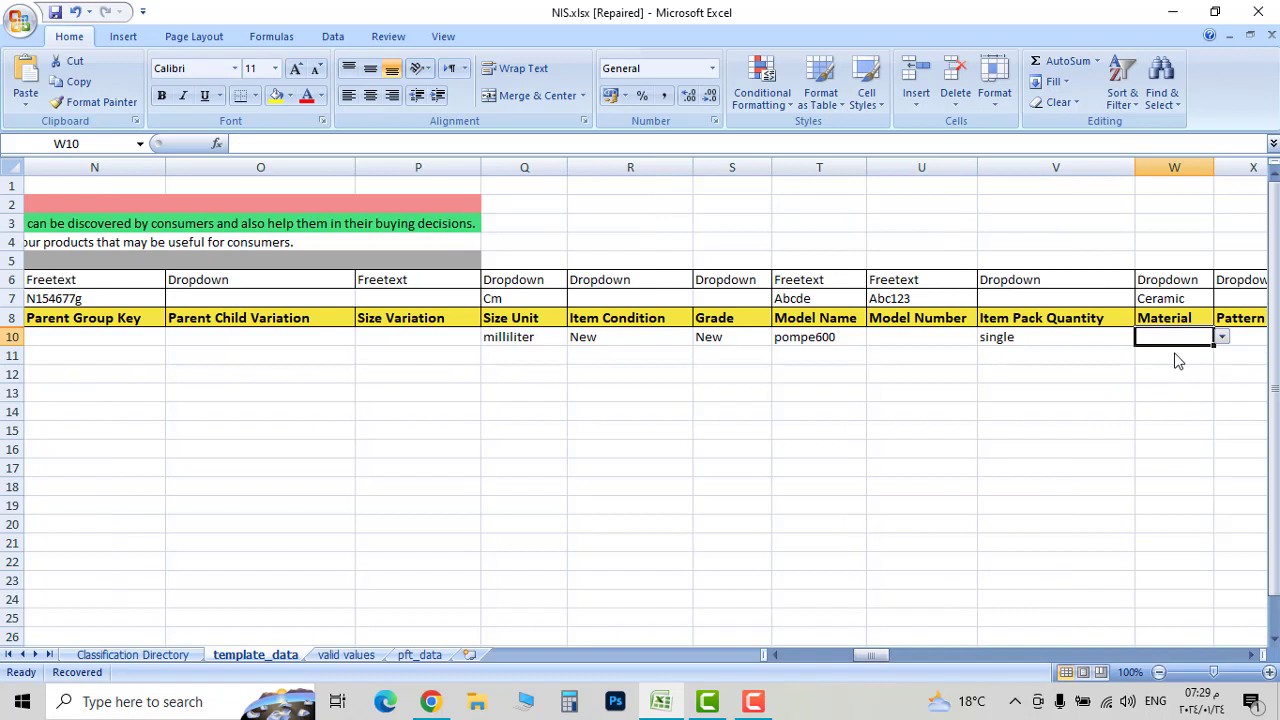
click(1222, 338)
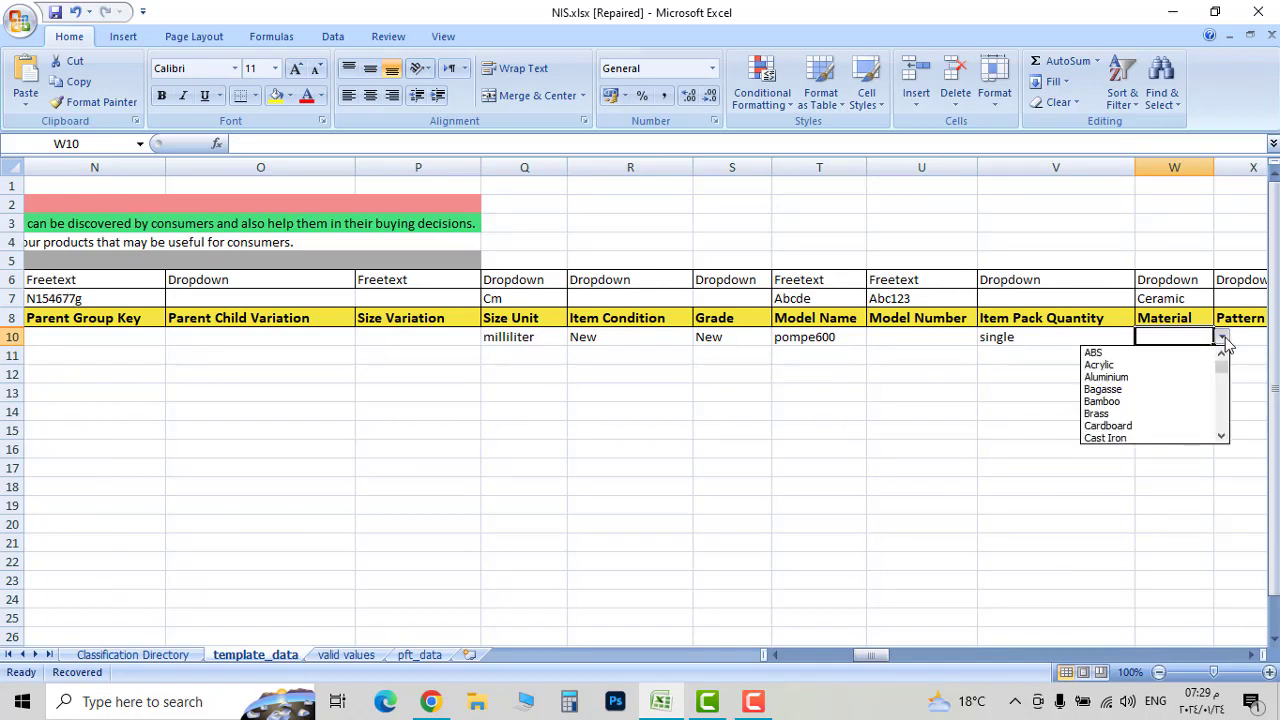
scroll(1172, 436, down, 10)
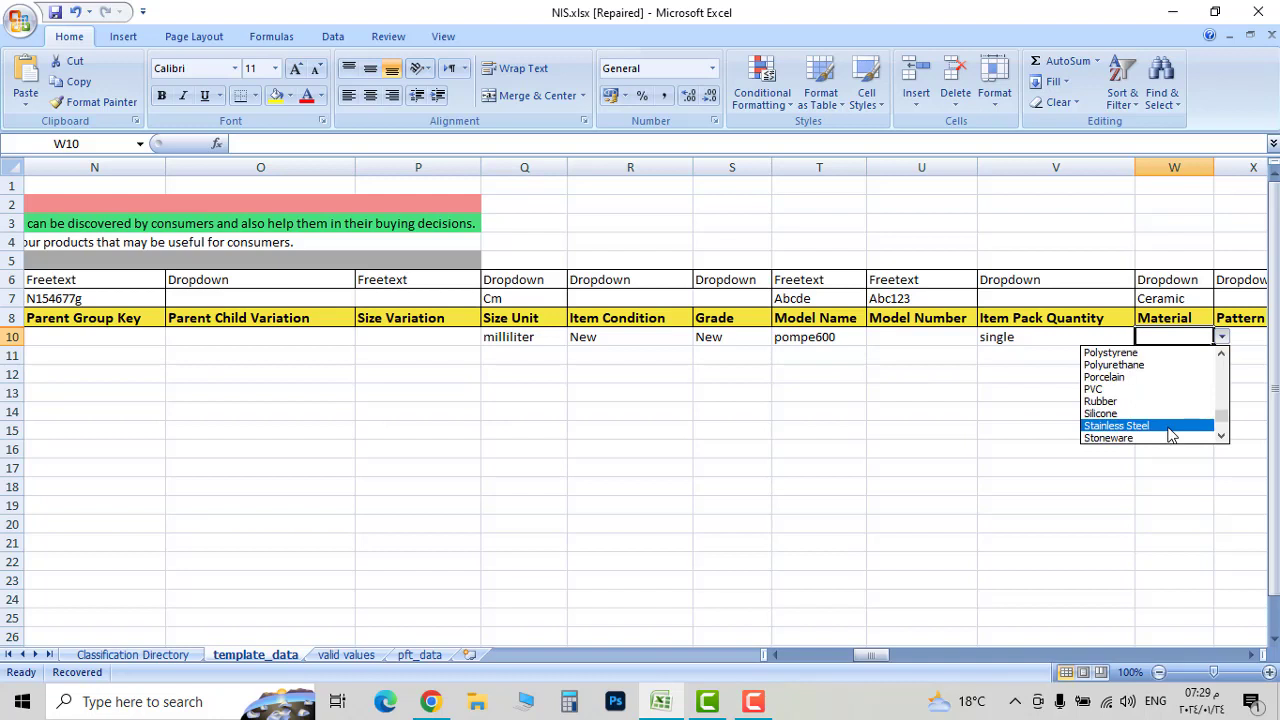
click(1172, 428)
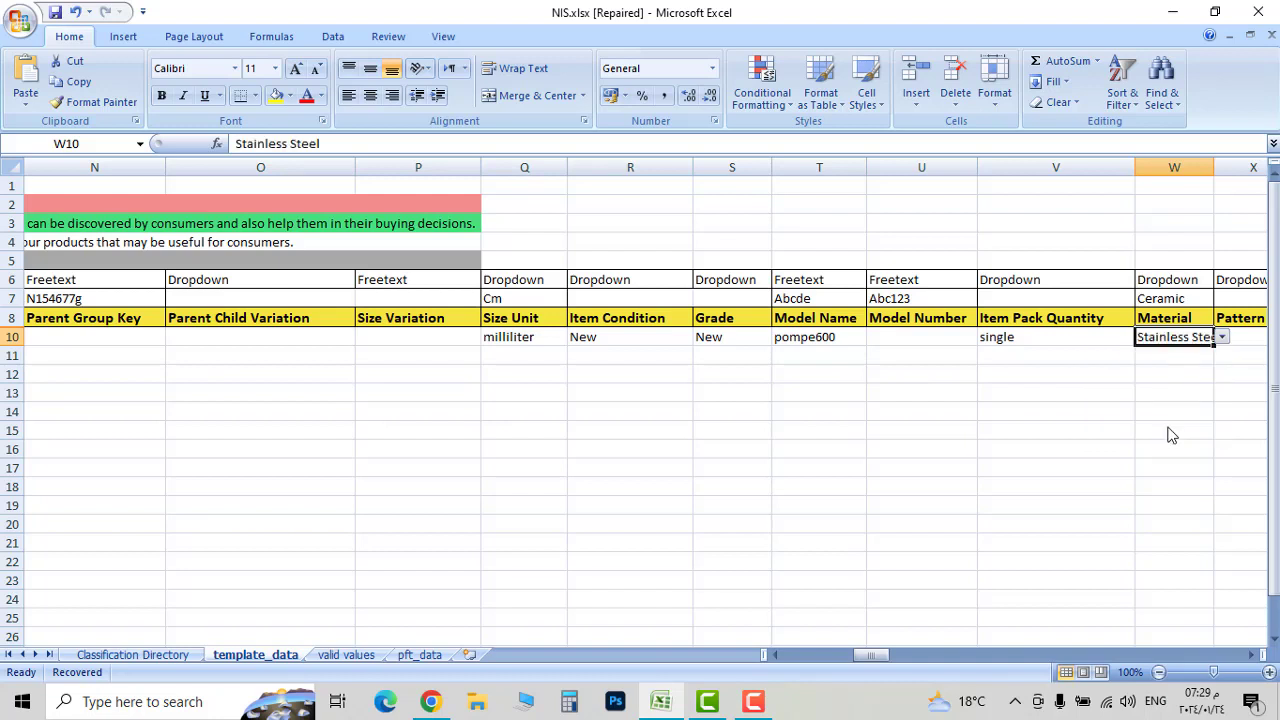
Look through the long description, feature and feature bullet columns of the template
key(Tab)
key(Tab)
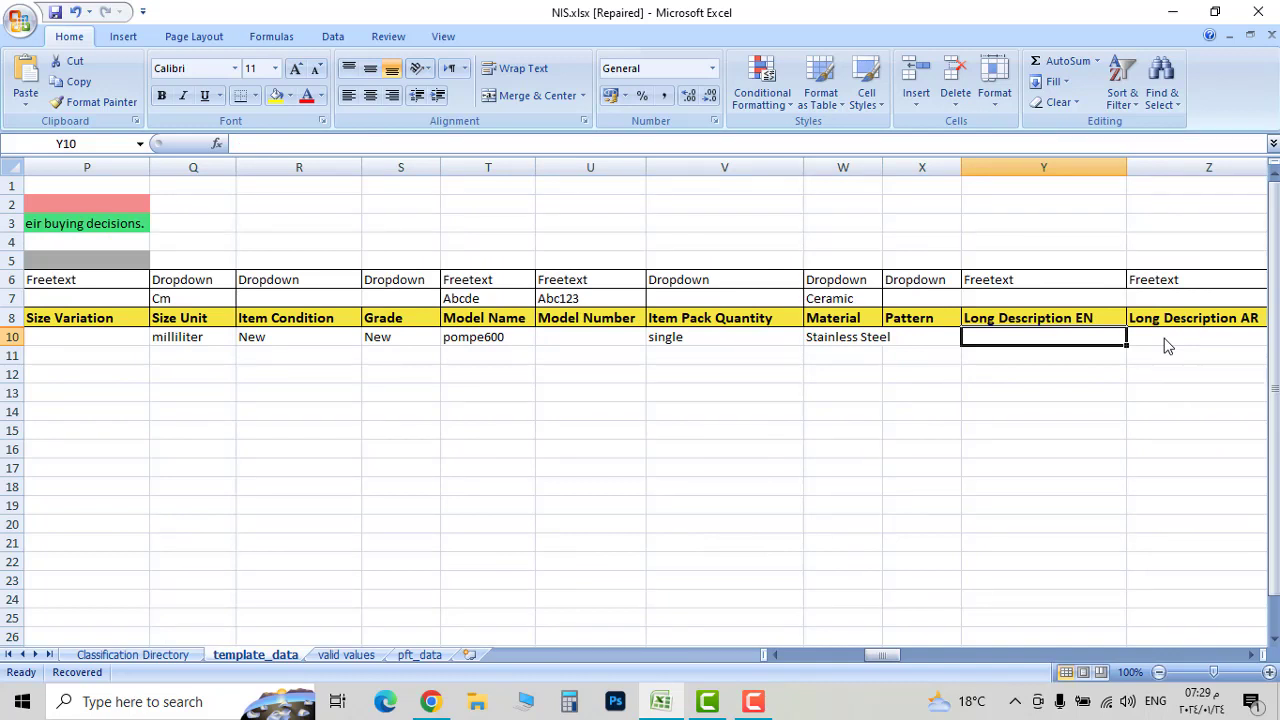
click(1166, 345)
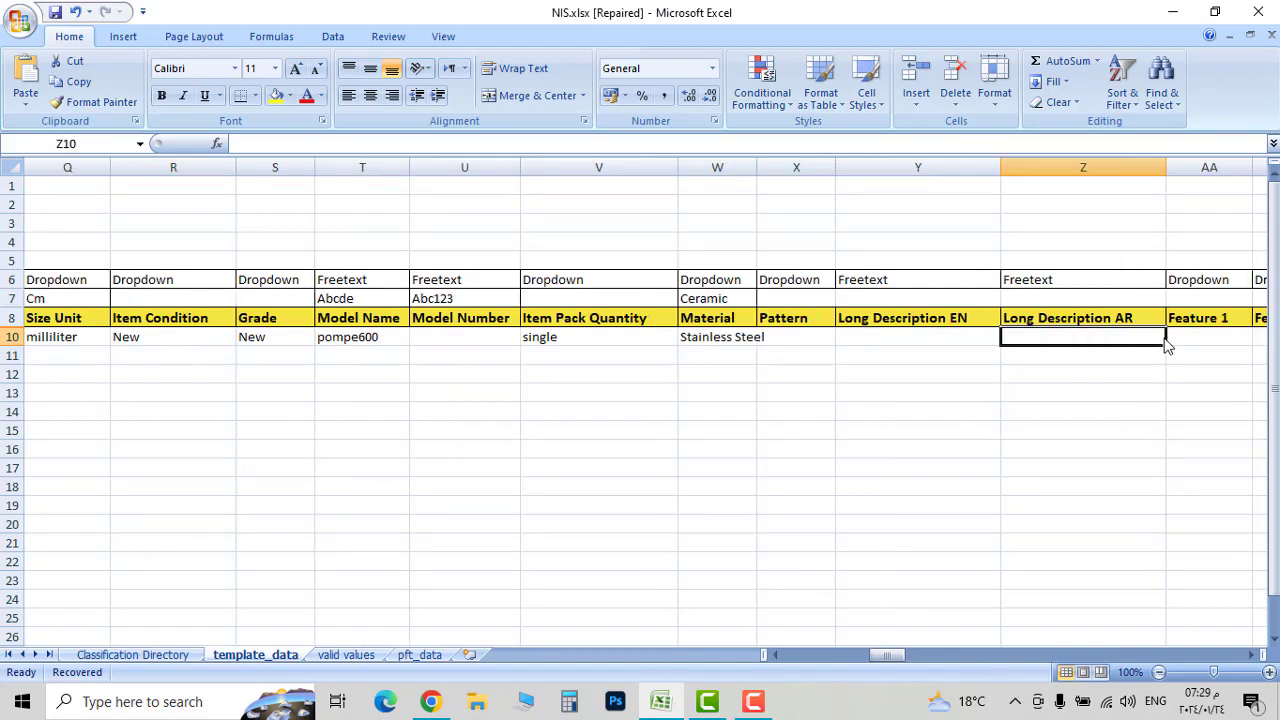
key(Right)
key(Right)
key(Right)
key(Right)
key(Right)
key(Right)
key(Right)
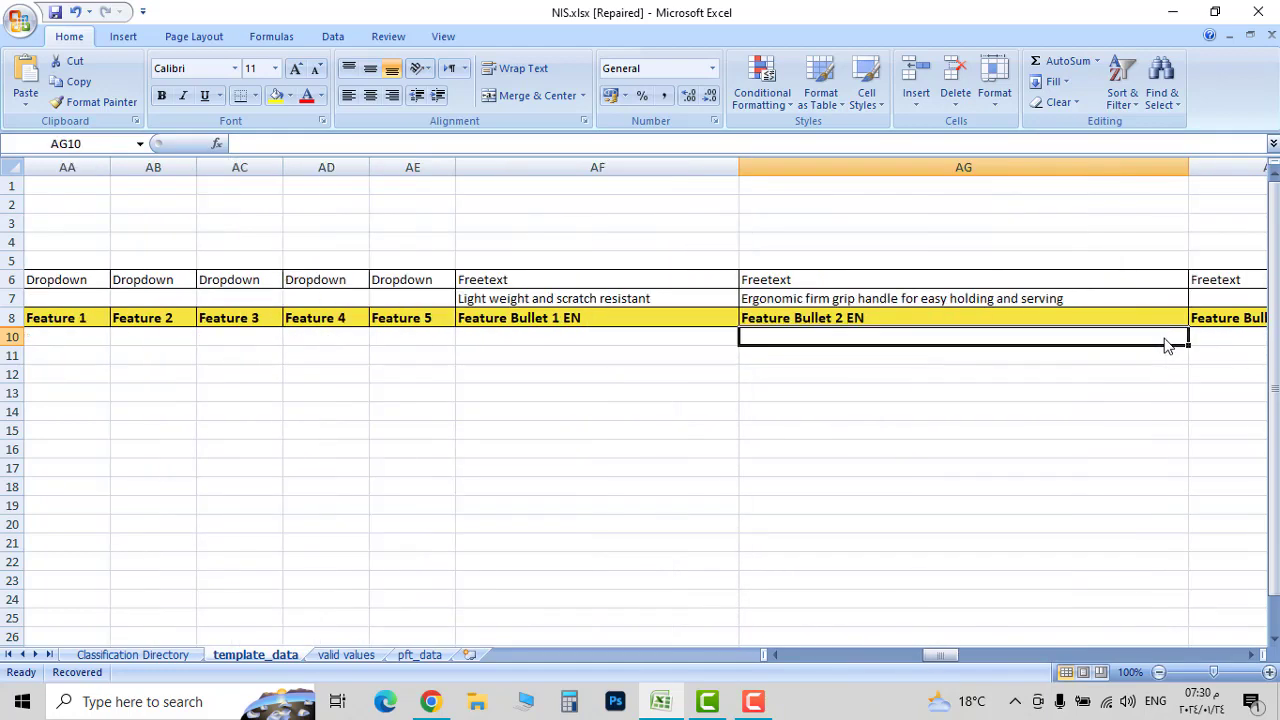
key(Left)
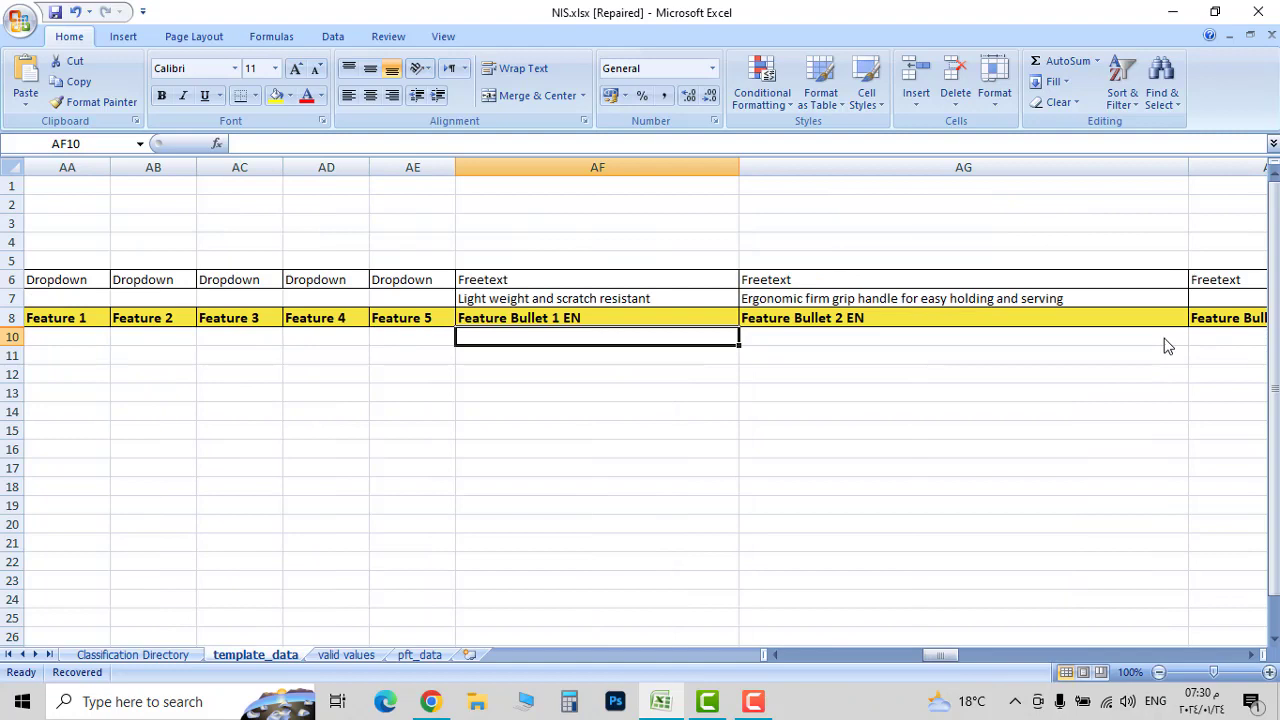
key(Right)
key(Right)
key(Right)
key(Right)
key(Right)
key(Right)
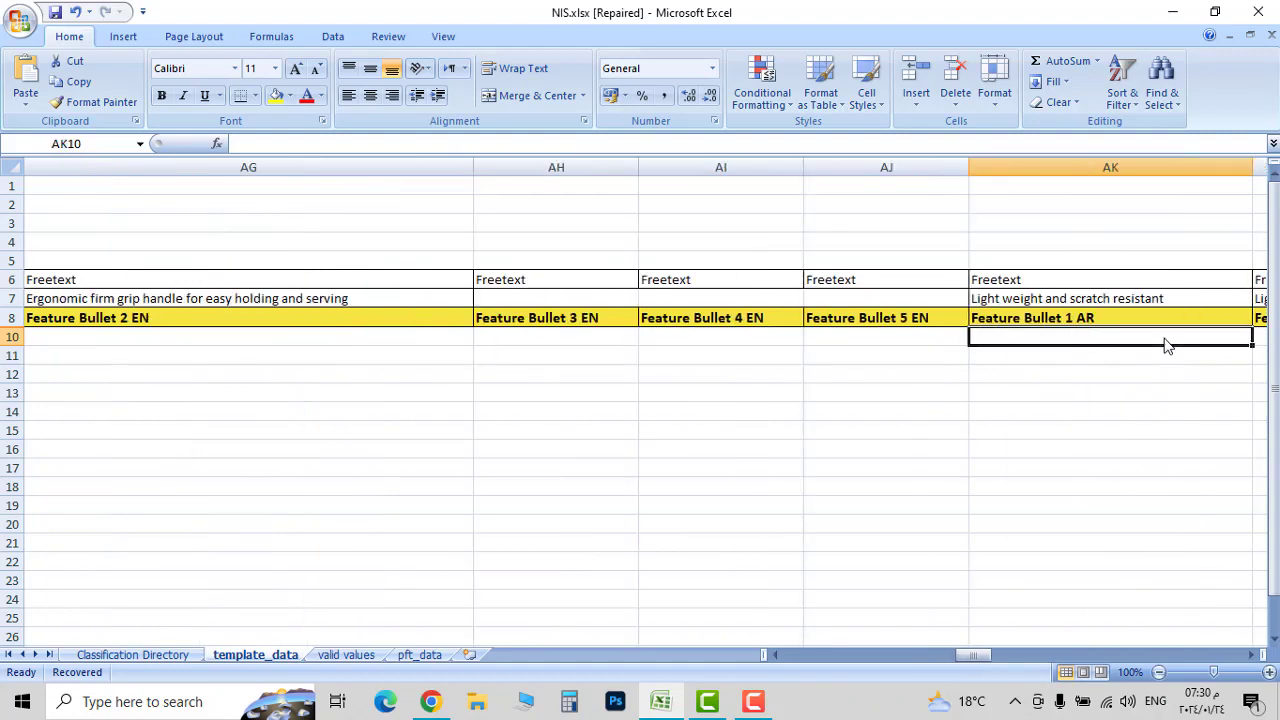
Set the product's capacity unit in row 10 to milliliter and its capacity to 600
key(Right)
key(Right)
key(Right)
key(Right)
key(Right)
click(1086, 337)
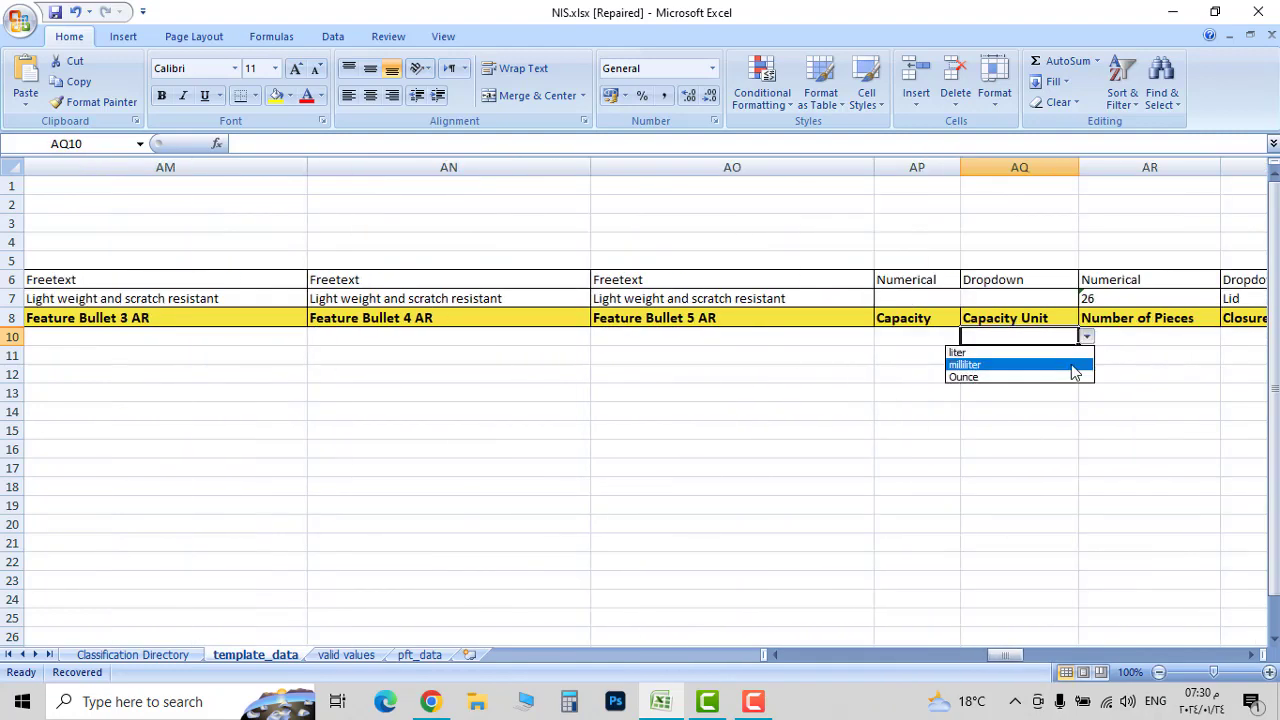
click(1063, 367)
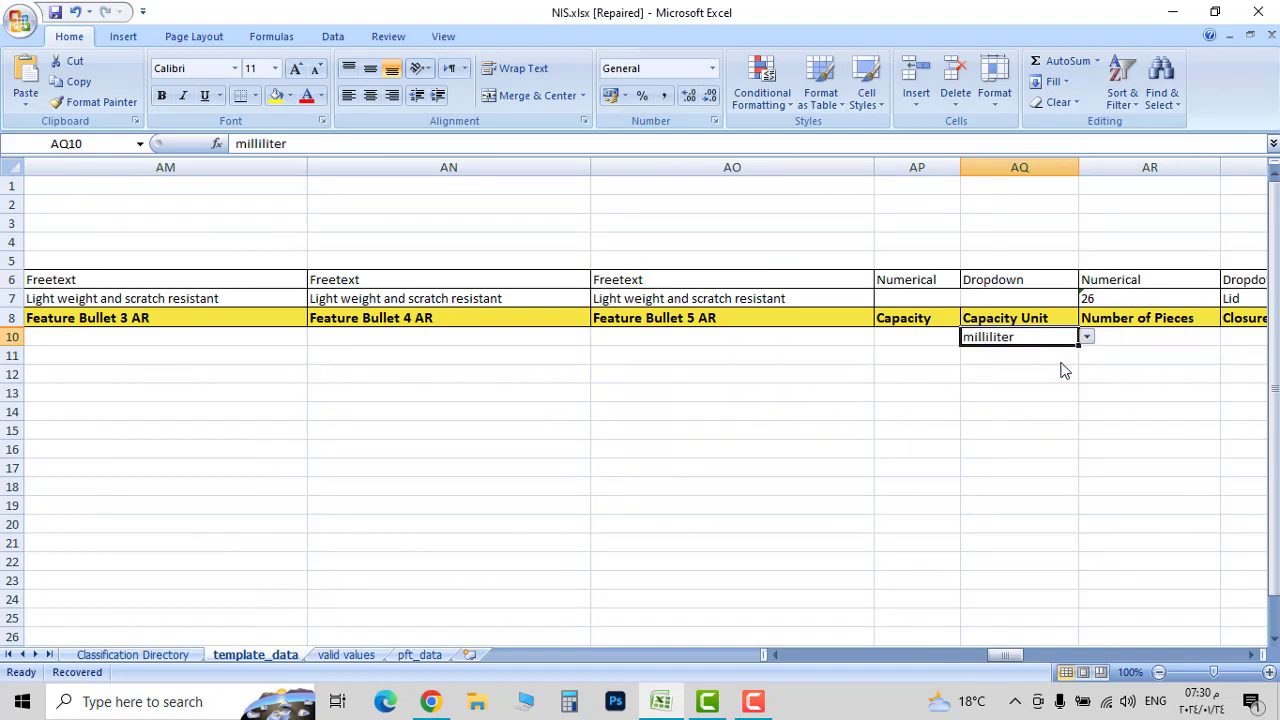
key(Left)
text(600)
key(Right)
Review the template columns from Number of Pieces through the shipping dimensions and weight up to Image URL 1, including the shipping height unit options
key(Right)
key(Right)
key(Right)
key(Right)
key(Right)
key(Right)
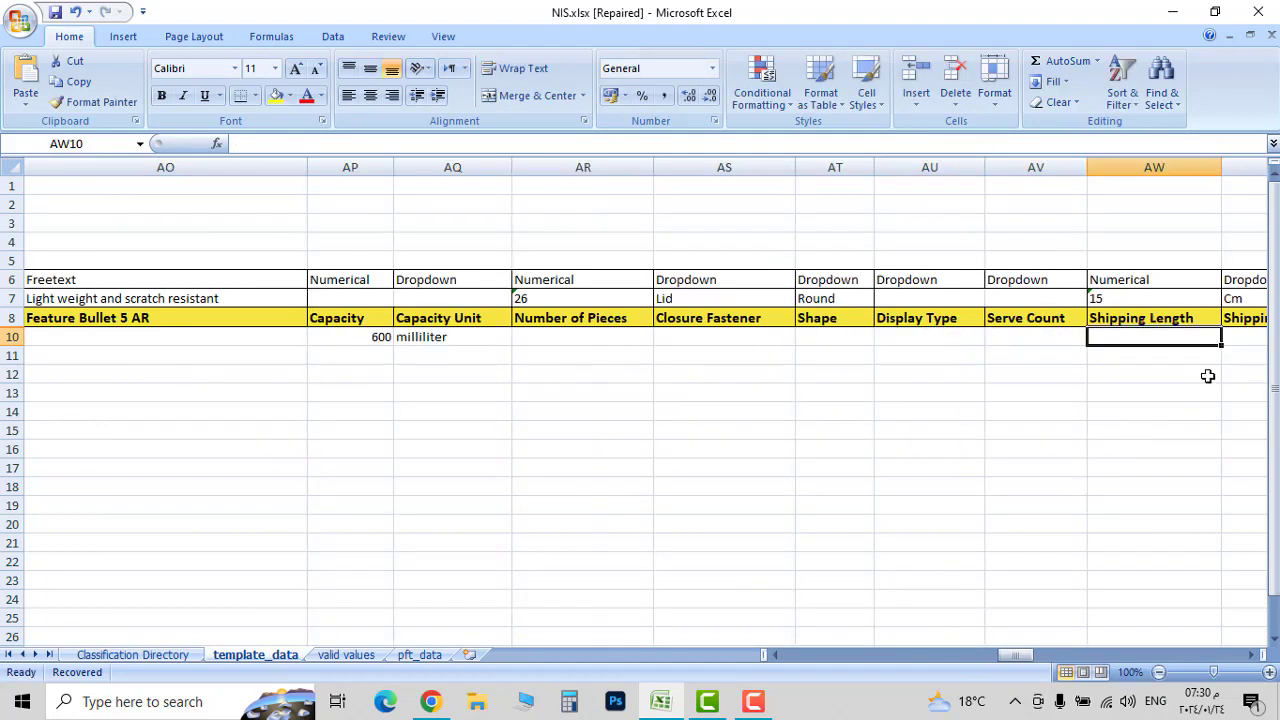
key(Right)
key(Right)
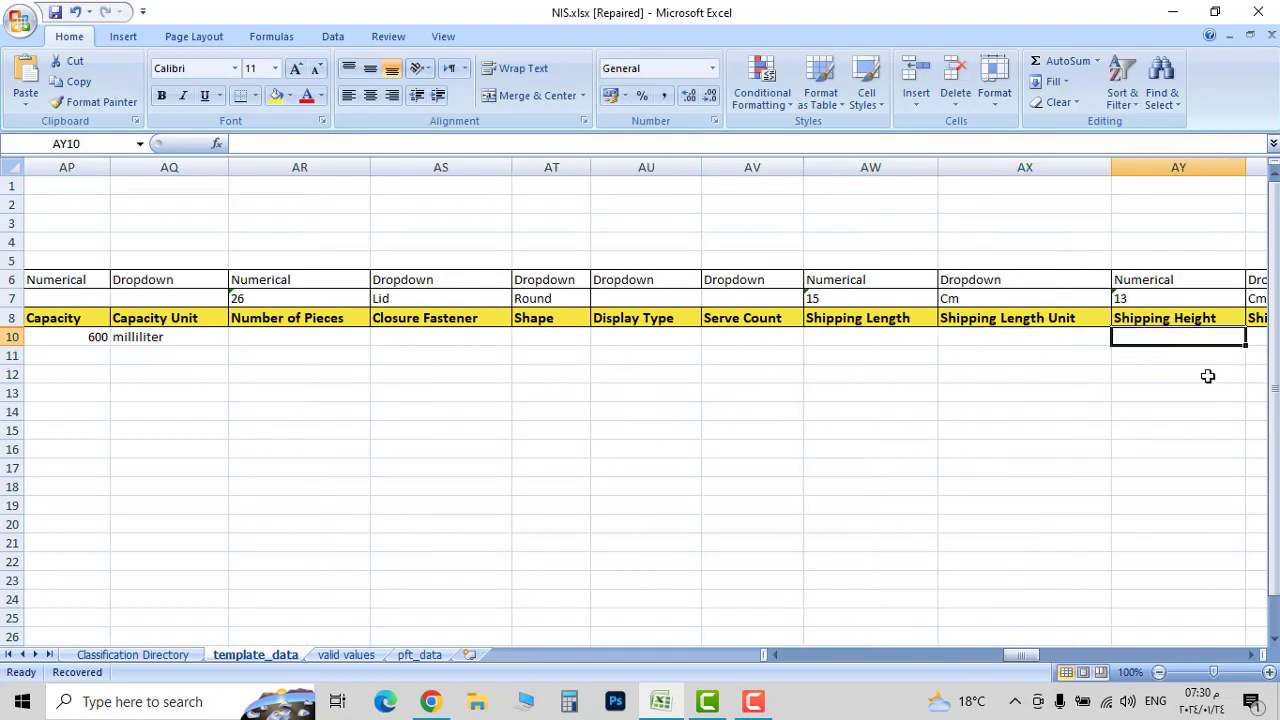
key(Right)
key(Right)
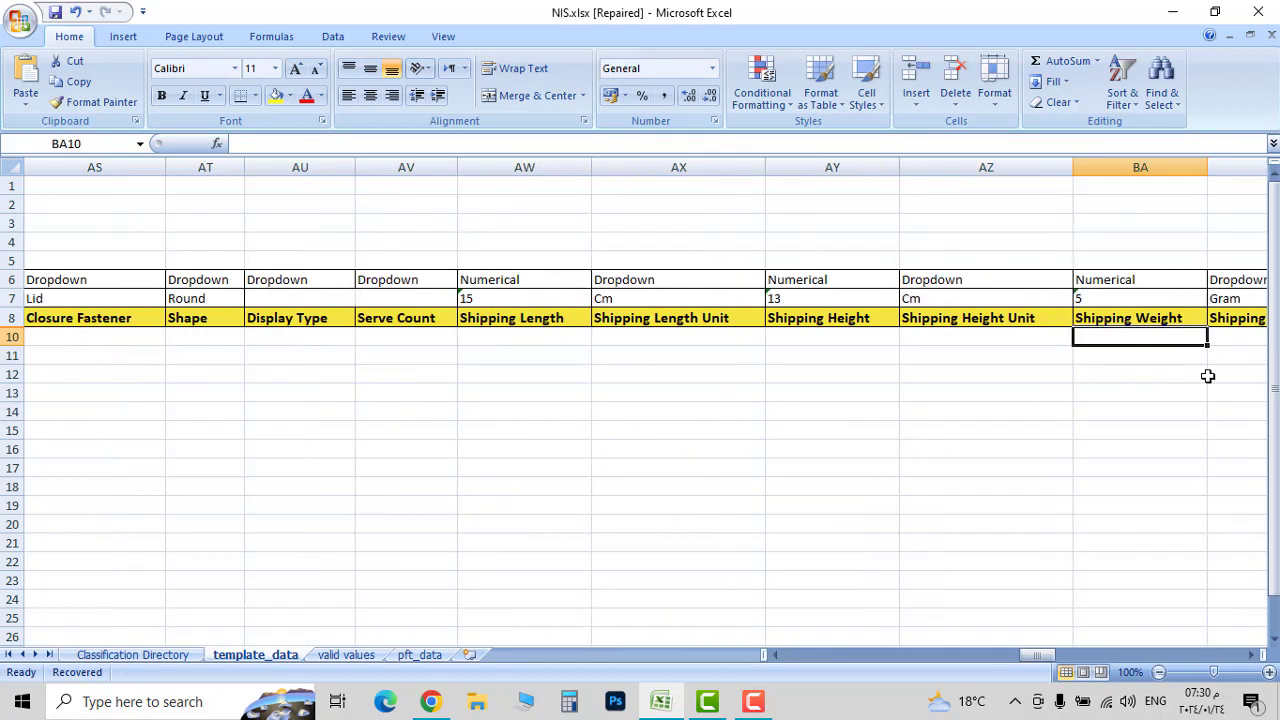
key(Left)
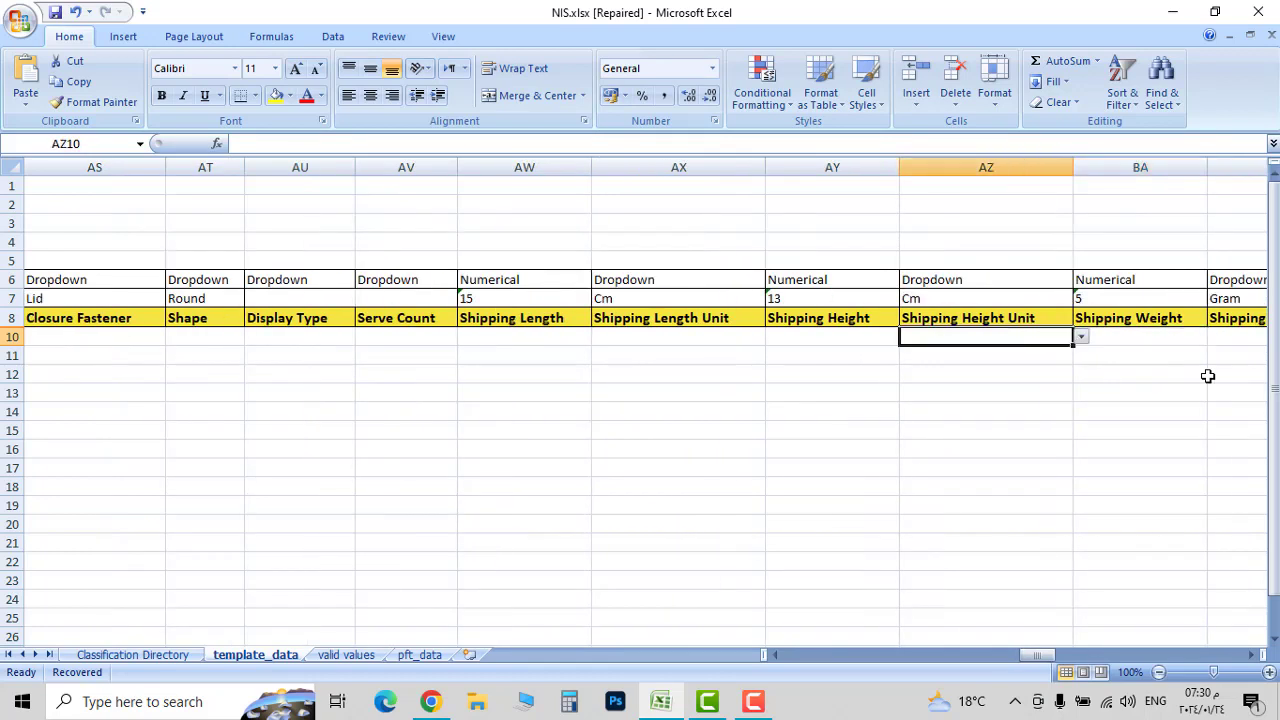
click(1083, 339)
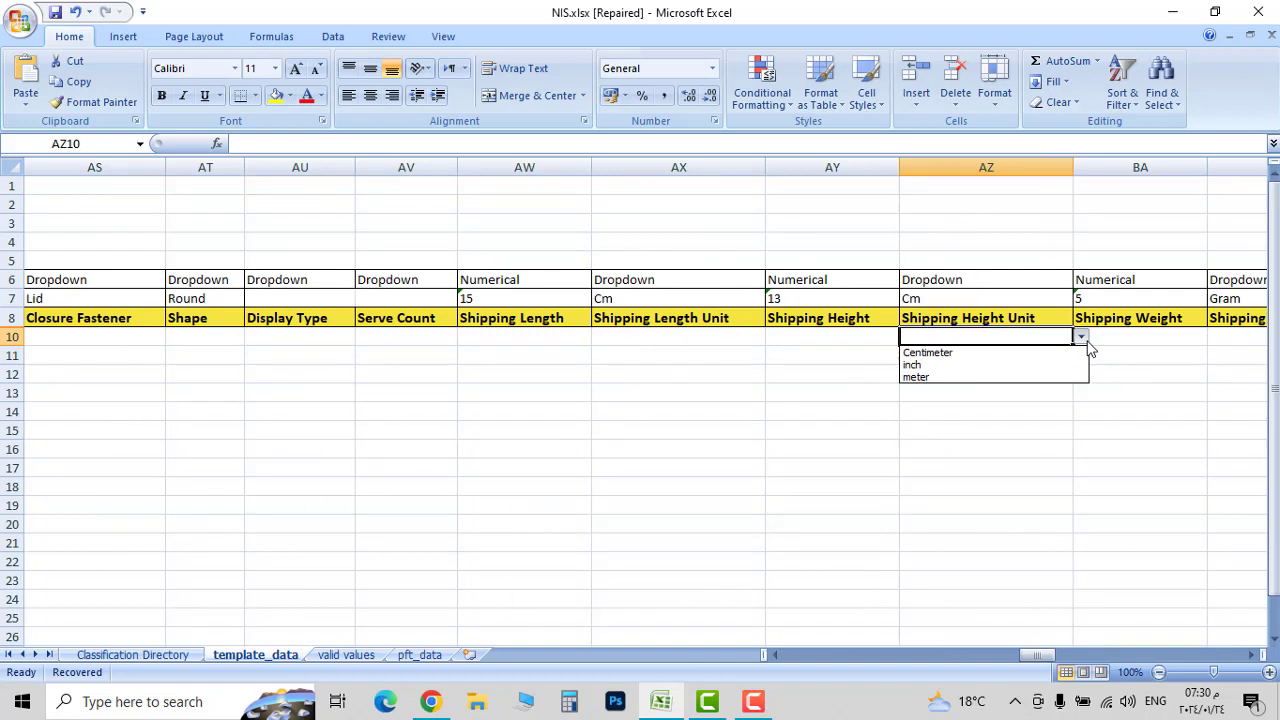
key(Escape)
key(Right)
key(Right)
key(Right)
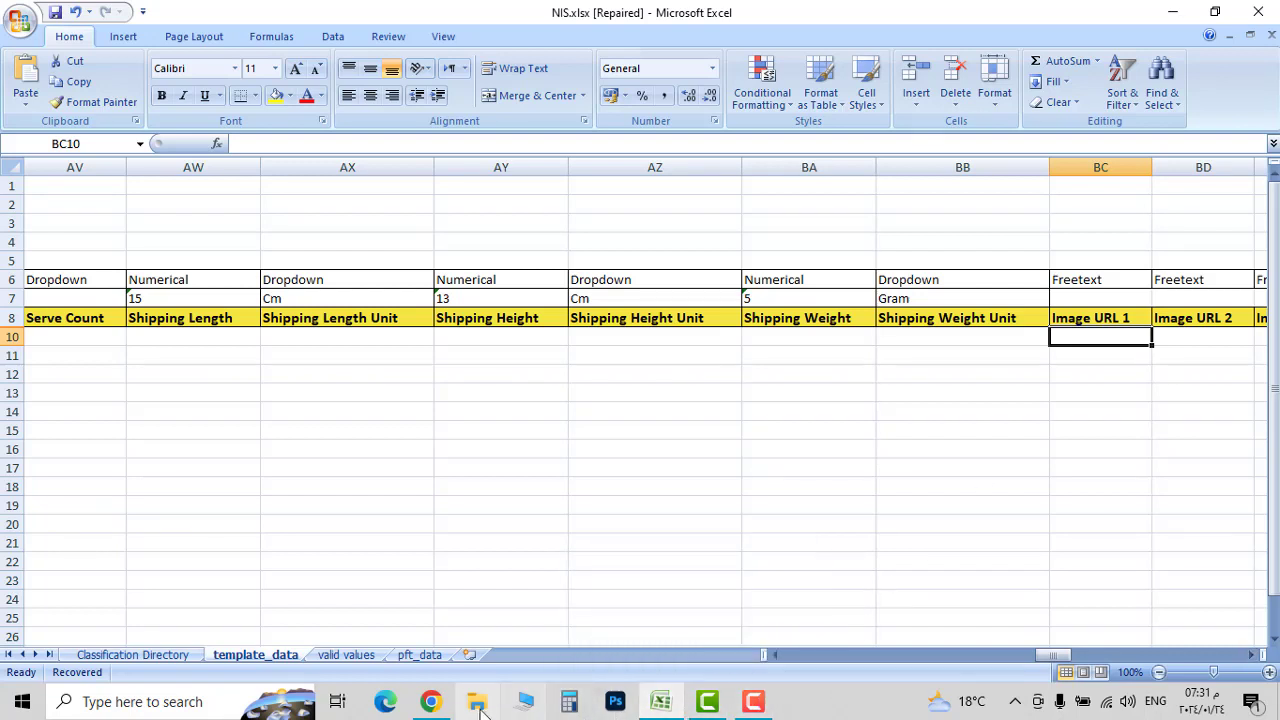
Switch to the Postimages site in Chrome and upload variant-image-color-red-1.jpg without resizing it
click(430, 701)
click(815, 12)
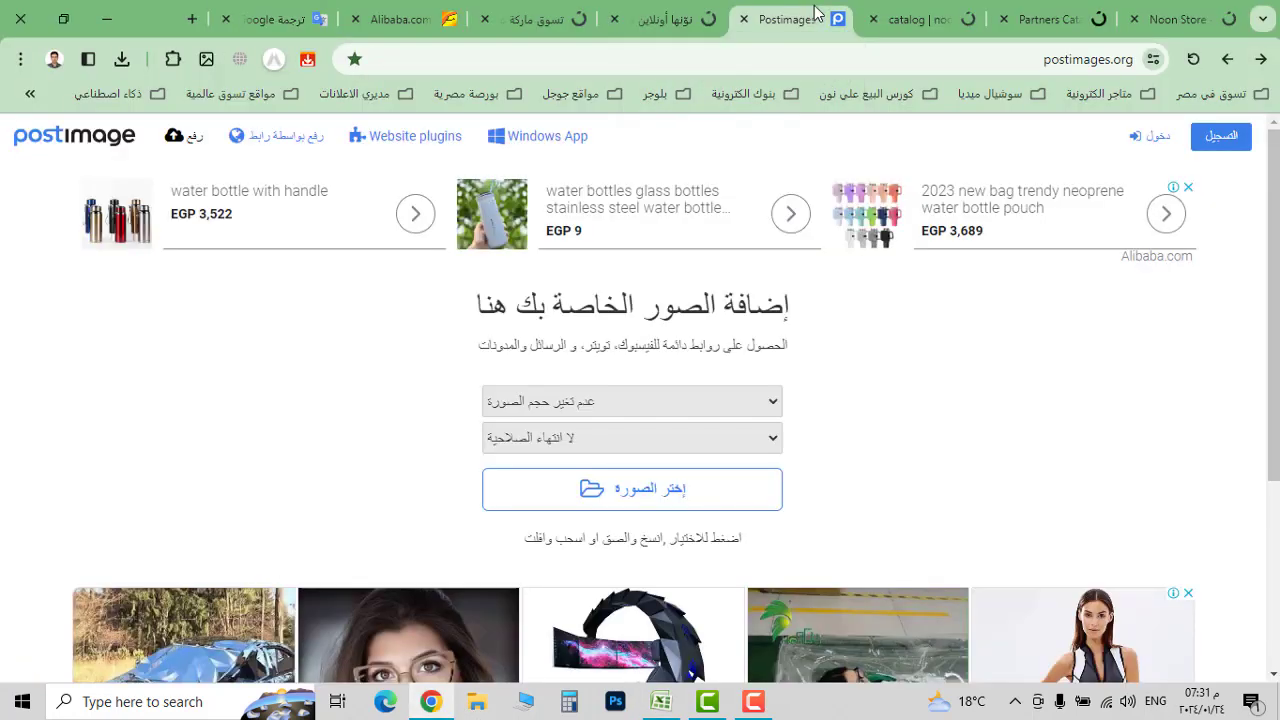
click(770, 404)
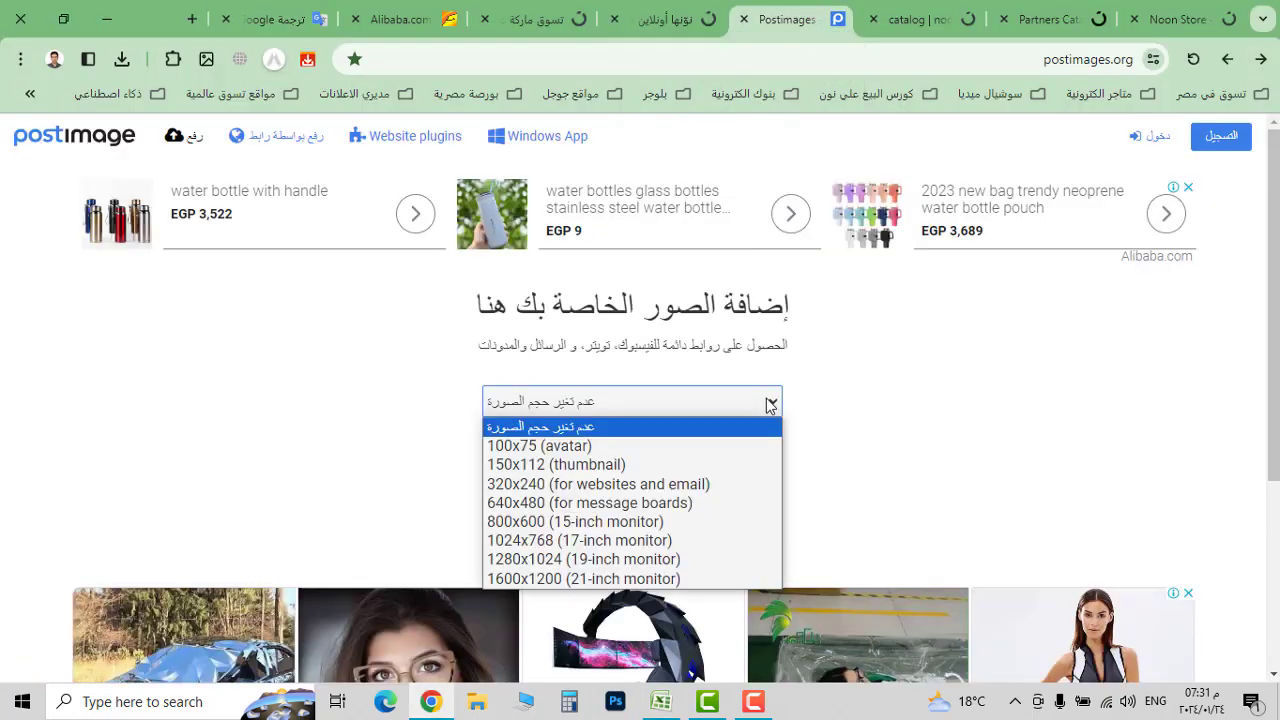
click(770, 404)
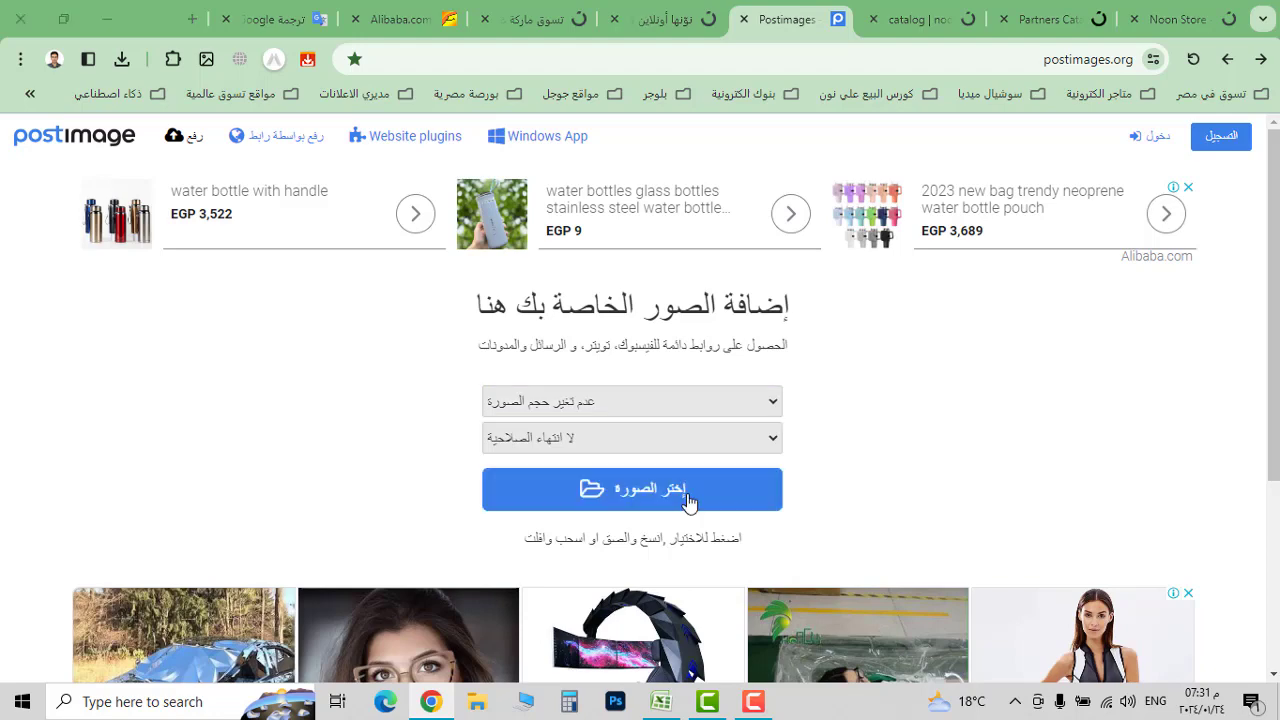
click(688, 496)
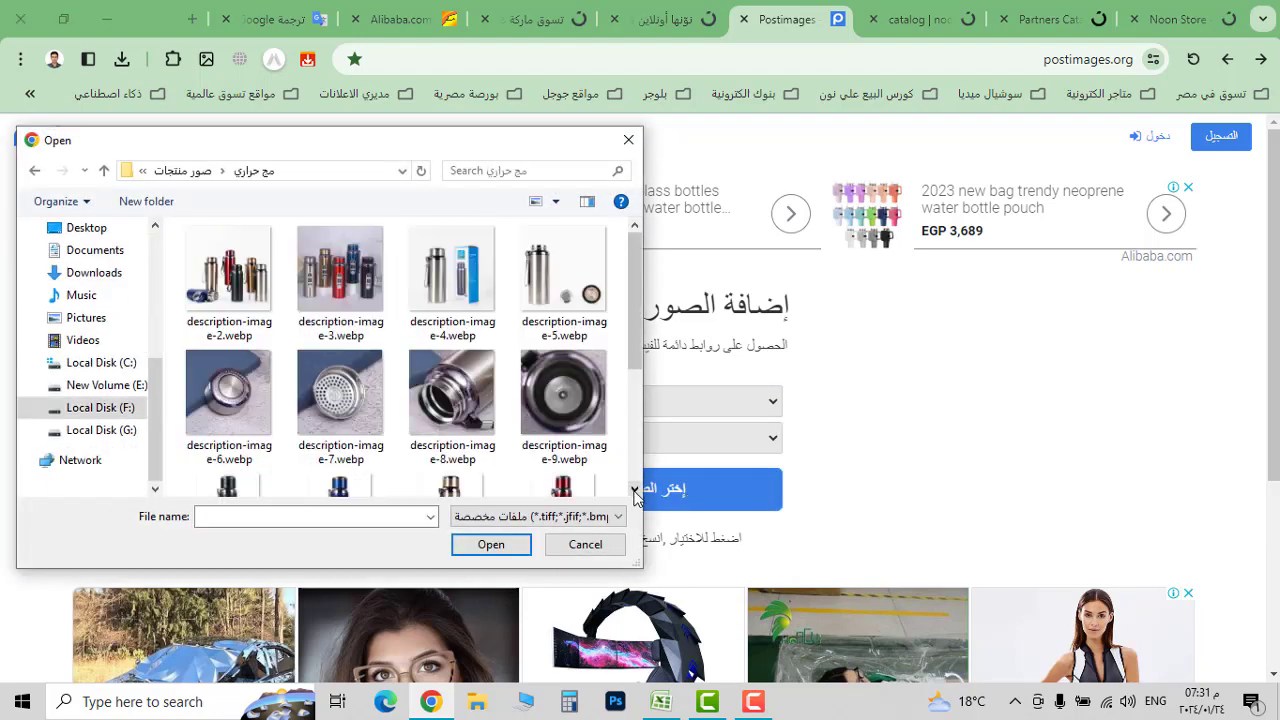
scroll(634, 490, down, 5)
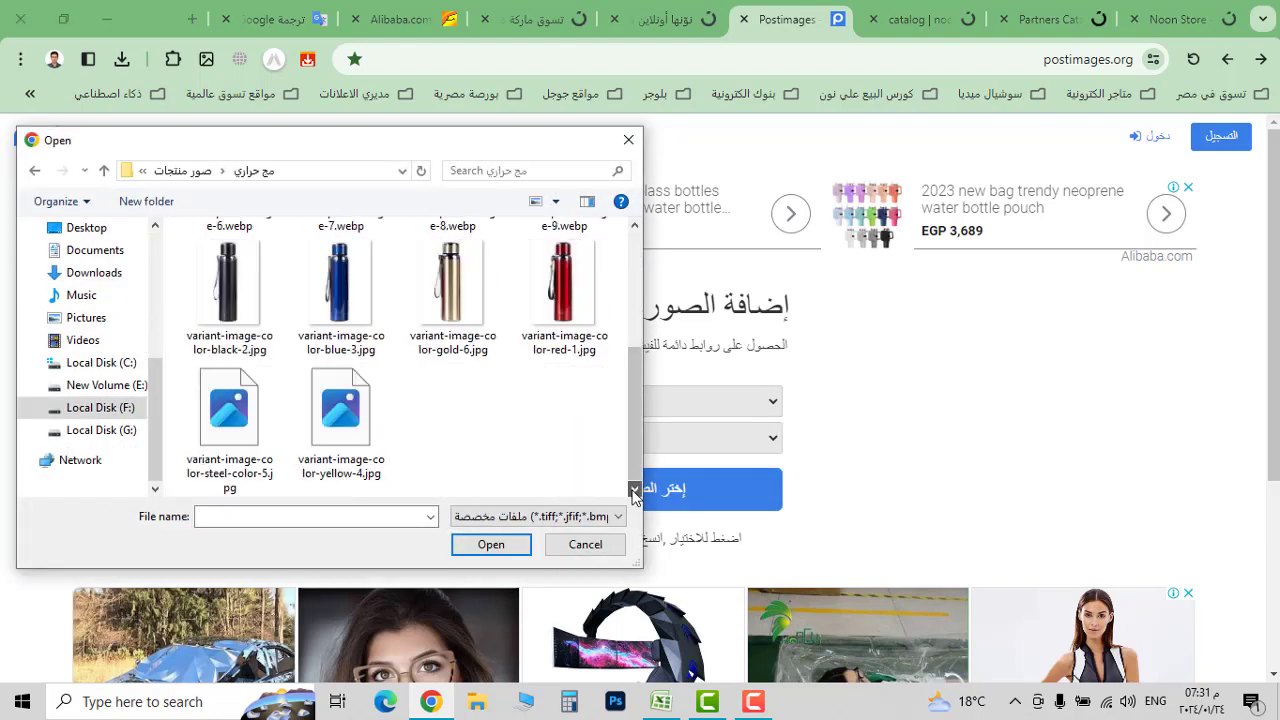
click(582, 316)
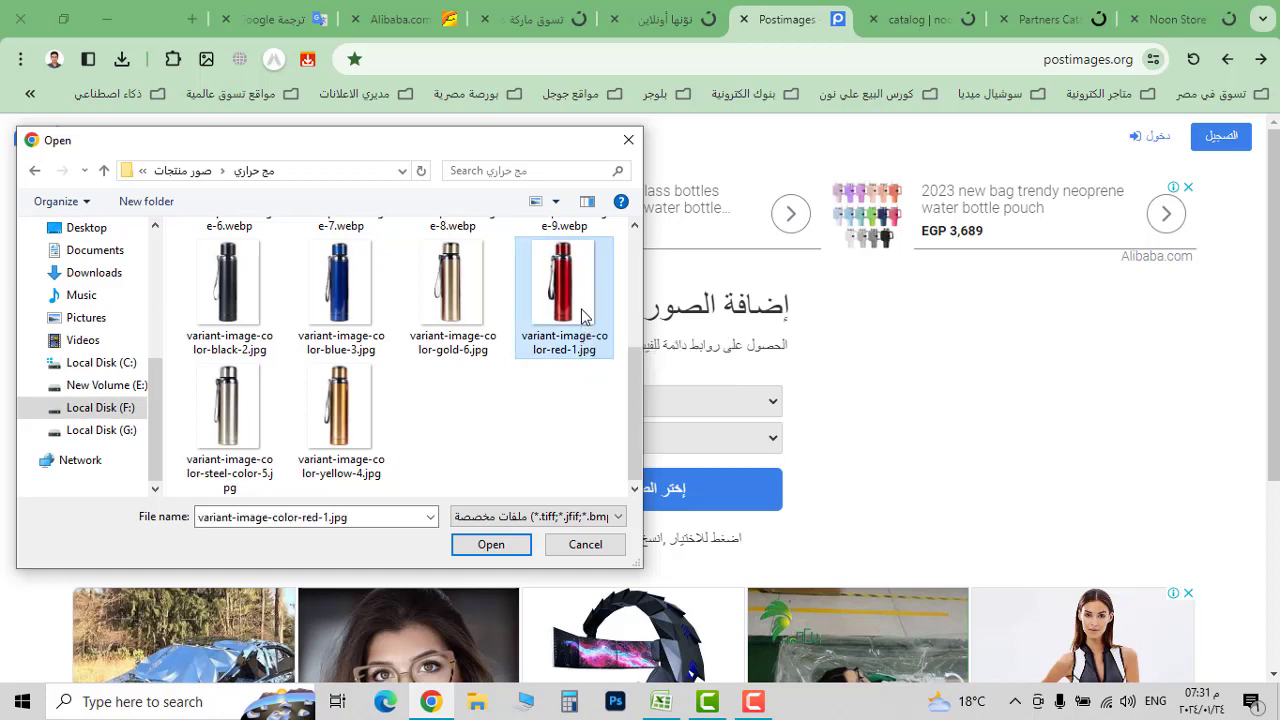
click(491, 544)
Copy the direct link of the uploaded red flask image and return to the NIS.xlsx workbook in Excel
scroll(1127, 429, down, 2)
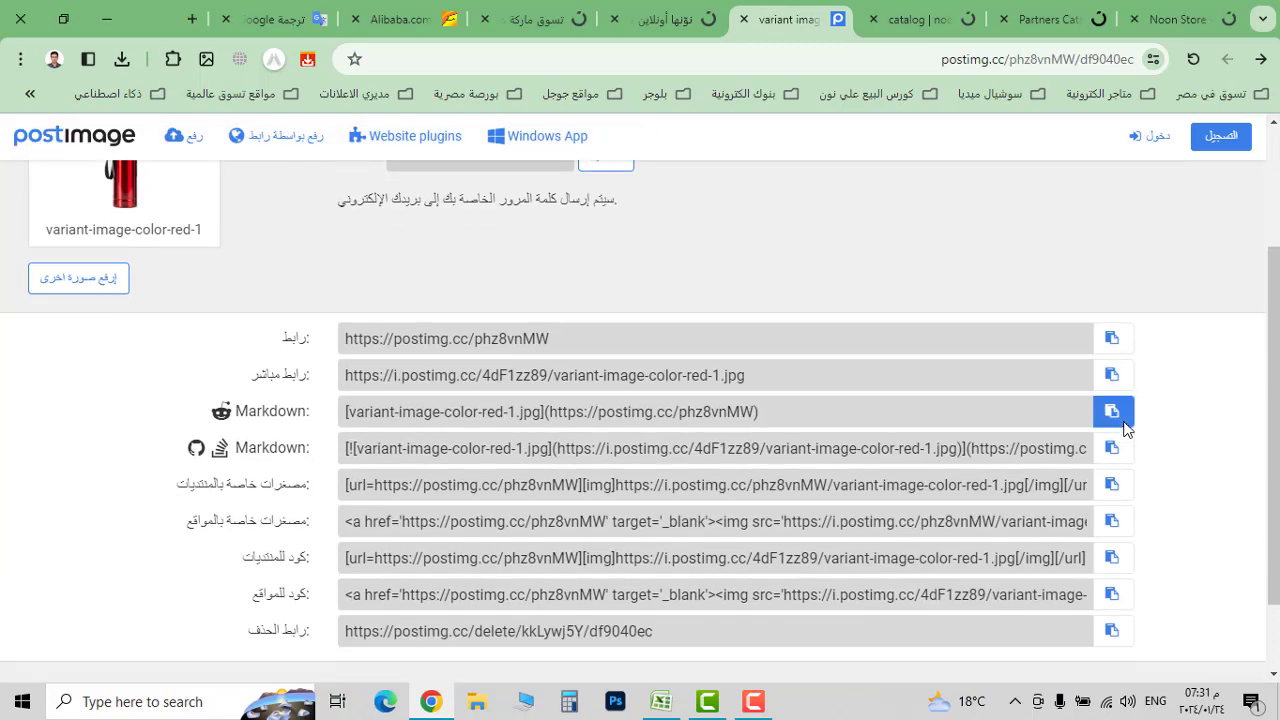
click(1110, 388)
click(660, 701)
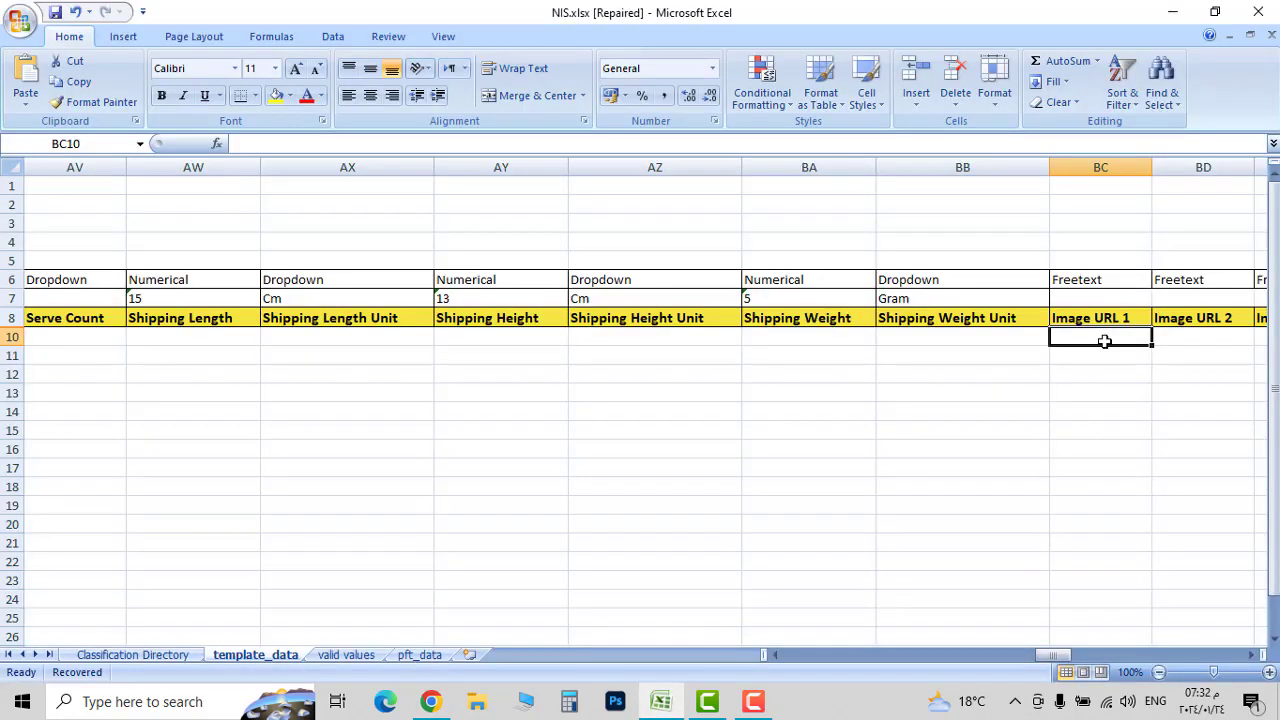
key(ctrl+v)
key(Tab)
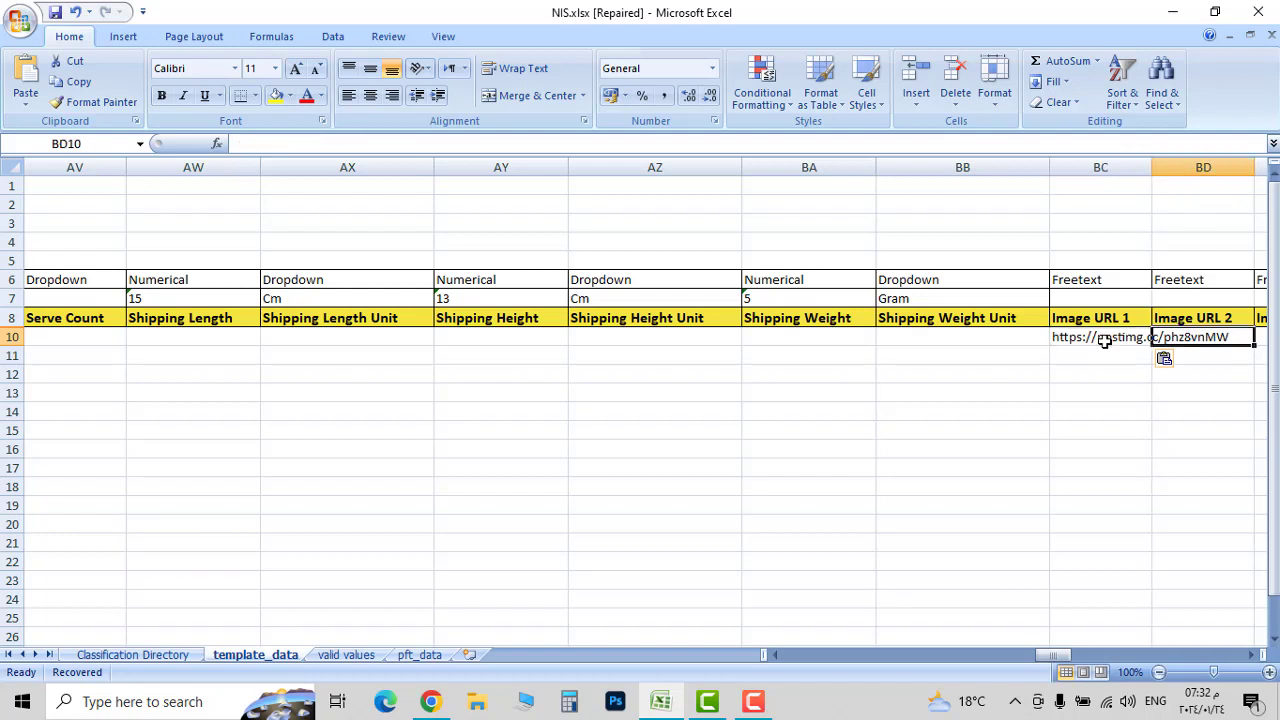
key(Tab)
key(Tab)
key(Tab)
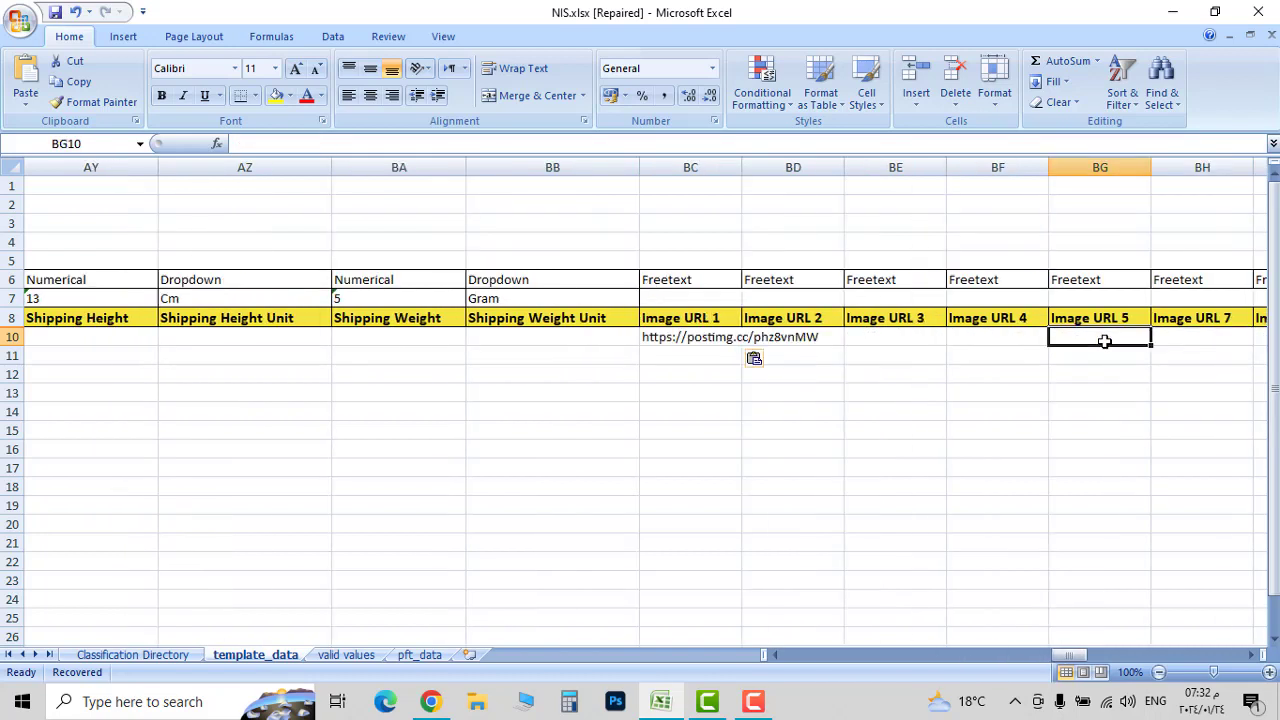
key(ctrl+Left)
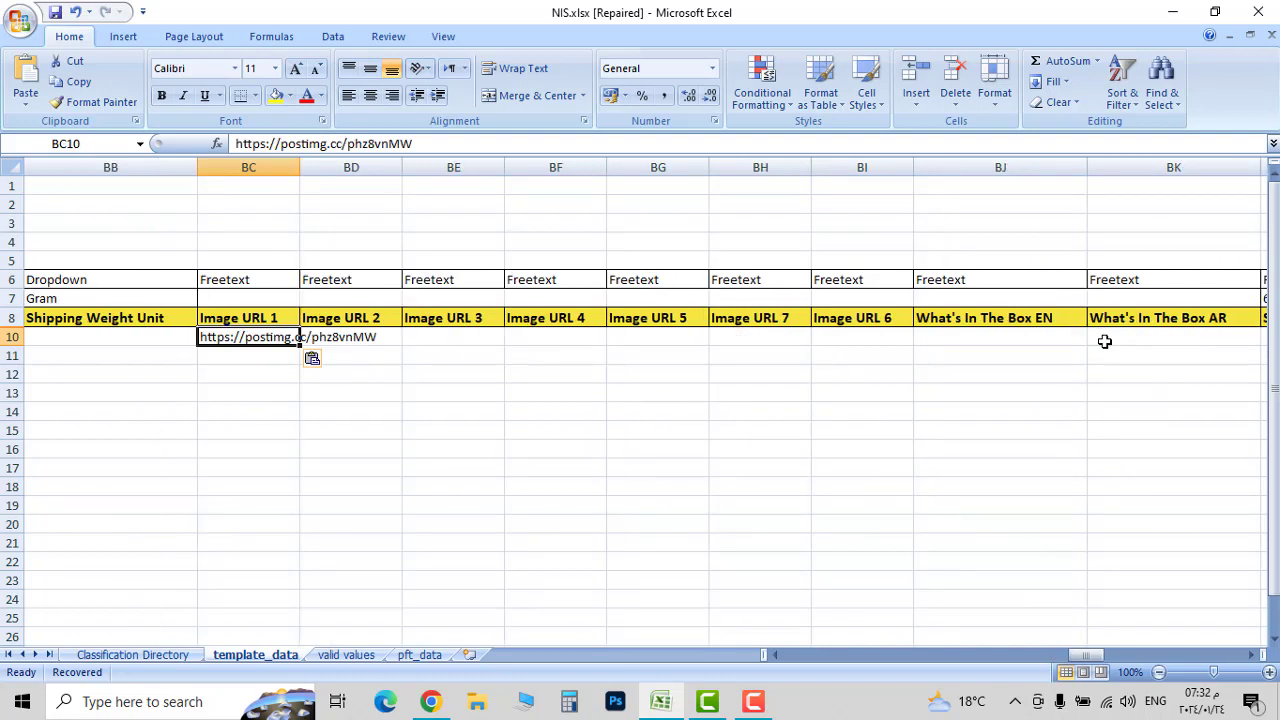
Review row 10 backwards from Image URL 1 through the shipping and capacity columns to the Arabic feature bullets
key(Left)
key(Left)
key(Left)
key(Left)
key(Left)
key(Left)
key(Left)
key(Left)
key(Left)
key(Left)
key(Left)
key(Left)
key(Left)
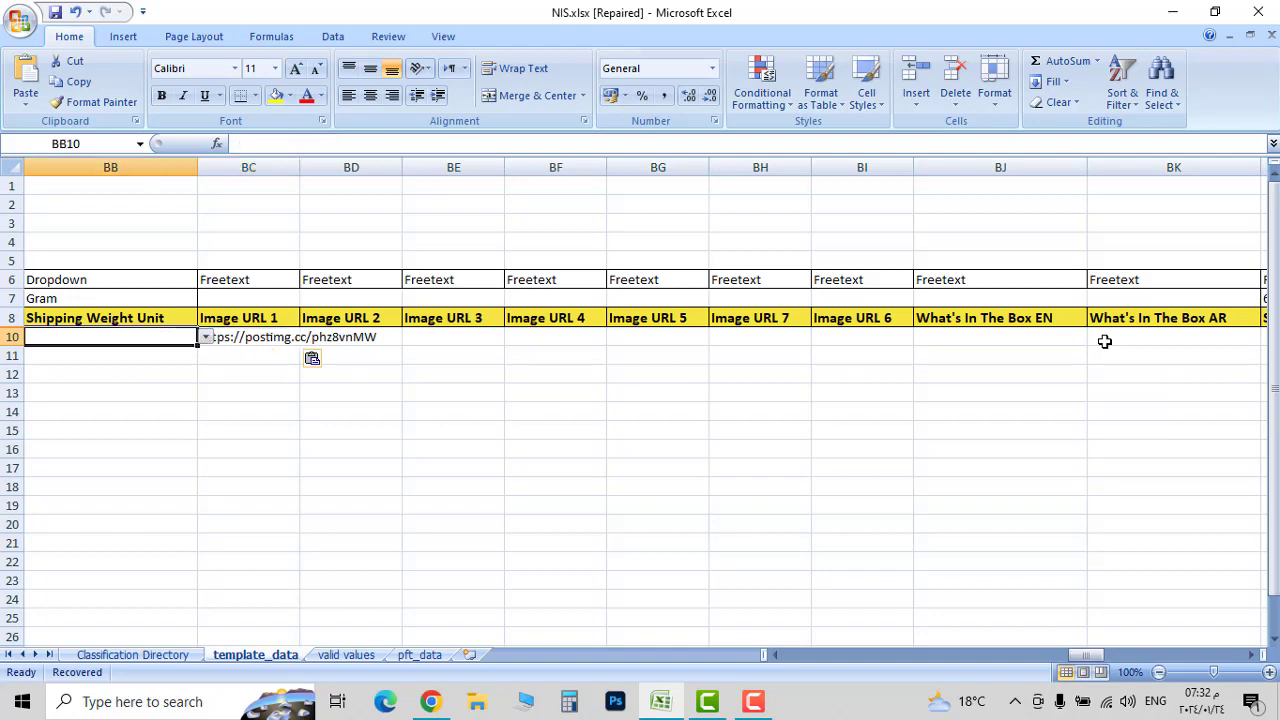
key(Left)
key(Left)
key(Left)
key(Left)
key(Left)
key(Left)
key(Left)
key(Left)
key(Left)
key(Left)
key(Left)
key(Left)
key(Left)
key(Left)
key(Left)
key(Left)
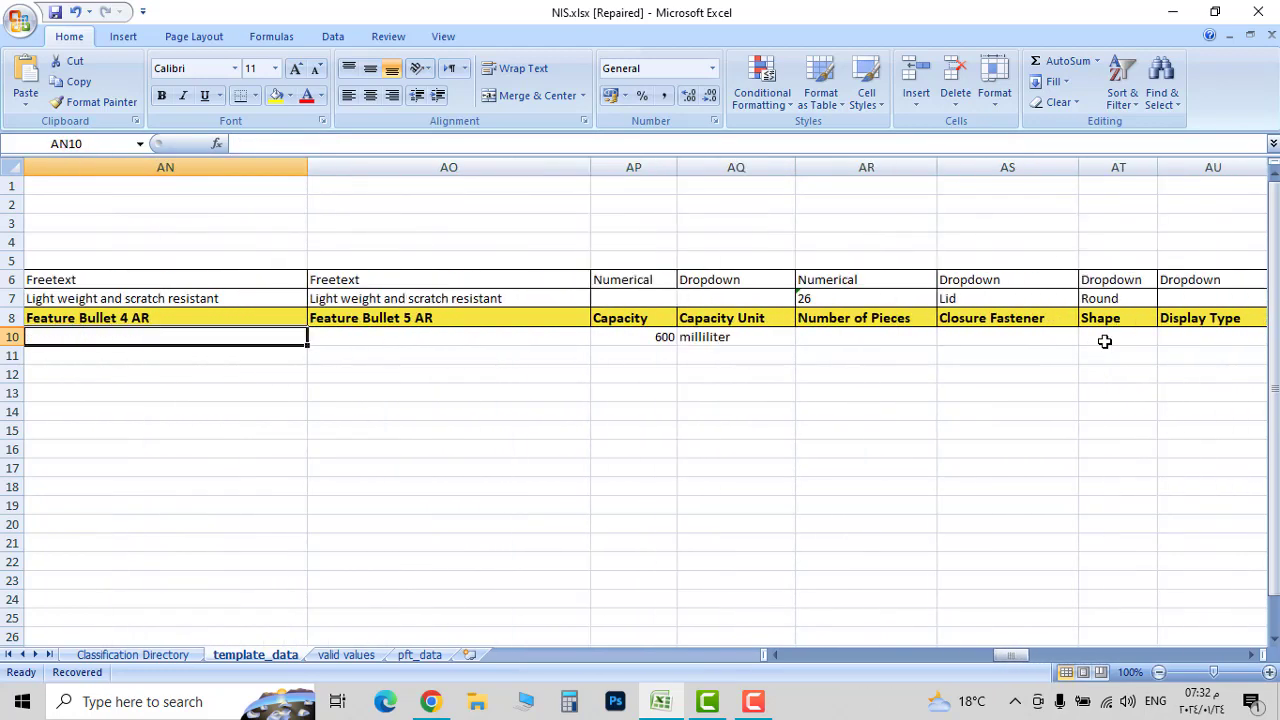
key(Left)
key(Left)
key(Left)
key(Left)
key(Left)
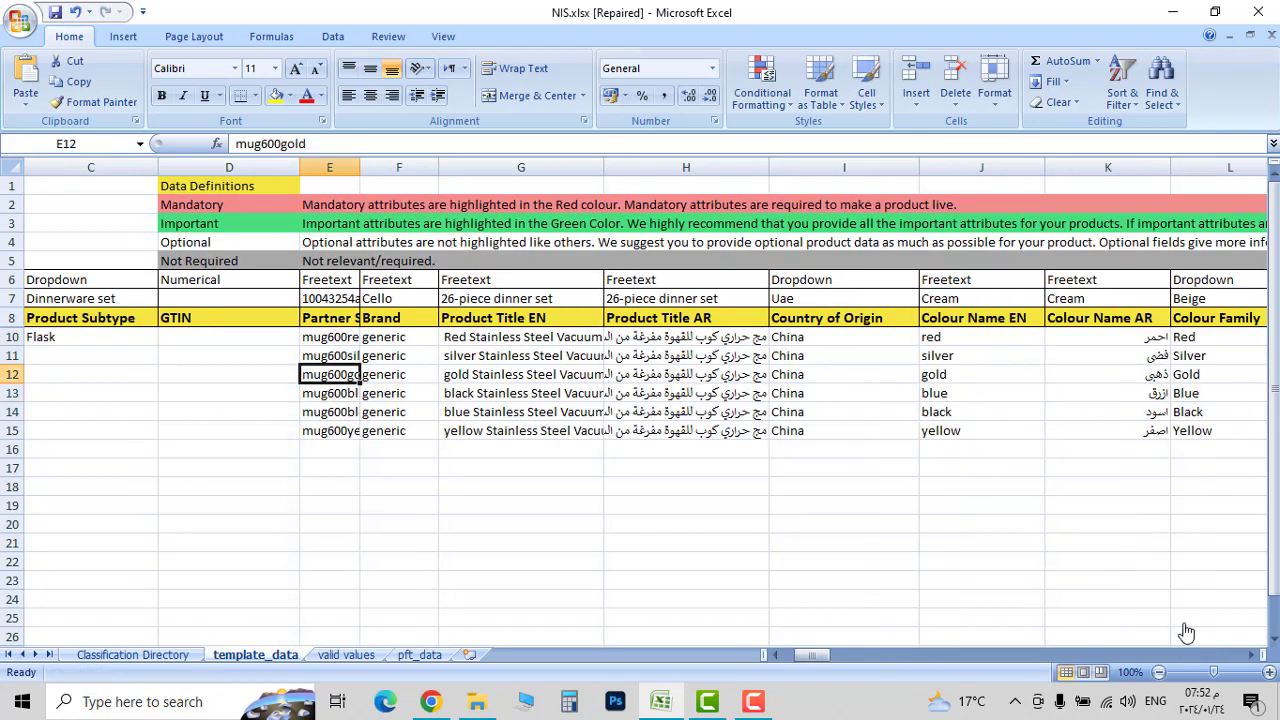
Review the six colour variant rows from the partner SKU and product titles through colour, size, condition, model name and material
key(Right)
key(Right)
key(Right)
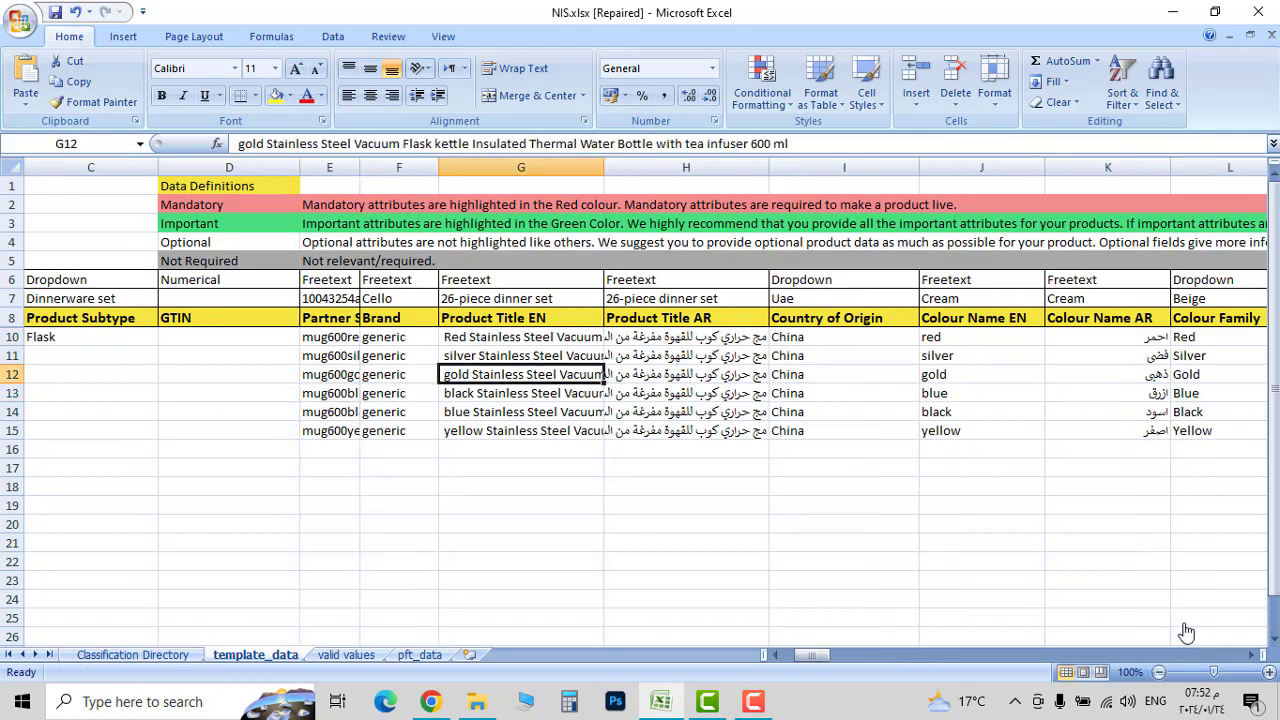
key(Right)
key(Right)
key(Right)
key(Right)
key(Right)
key(Right)
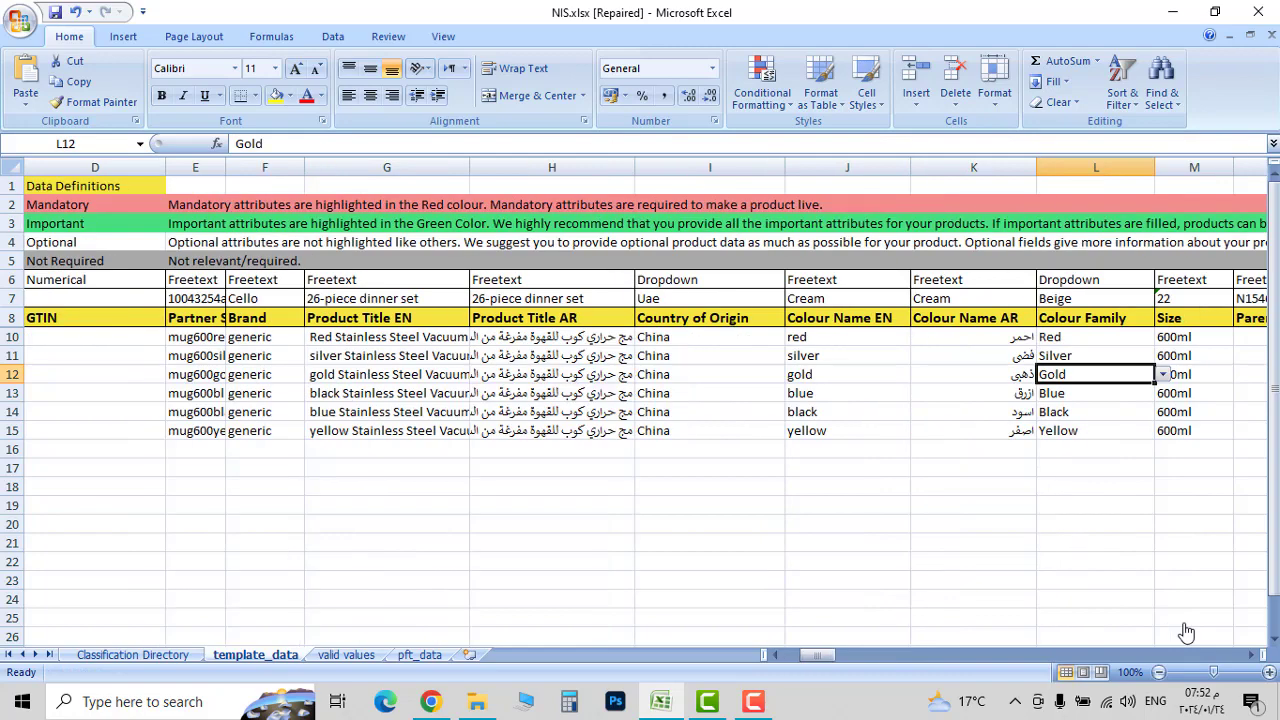
key(Right)
key(Right)
key(Right)
key(Right)
key(Right)
key(Right)
key(Right)
key(Right)
key(Right)
key(Right)
key(Right)
key(Right)
key(Right)
key(Right)
key(Right)
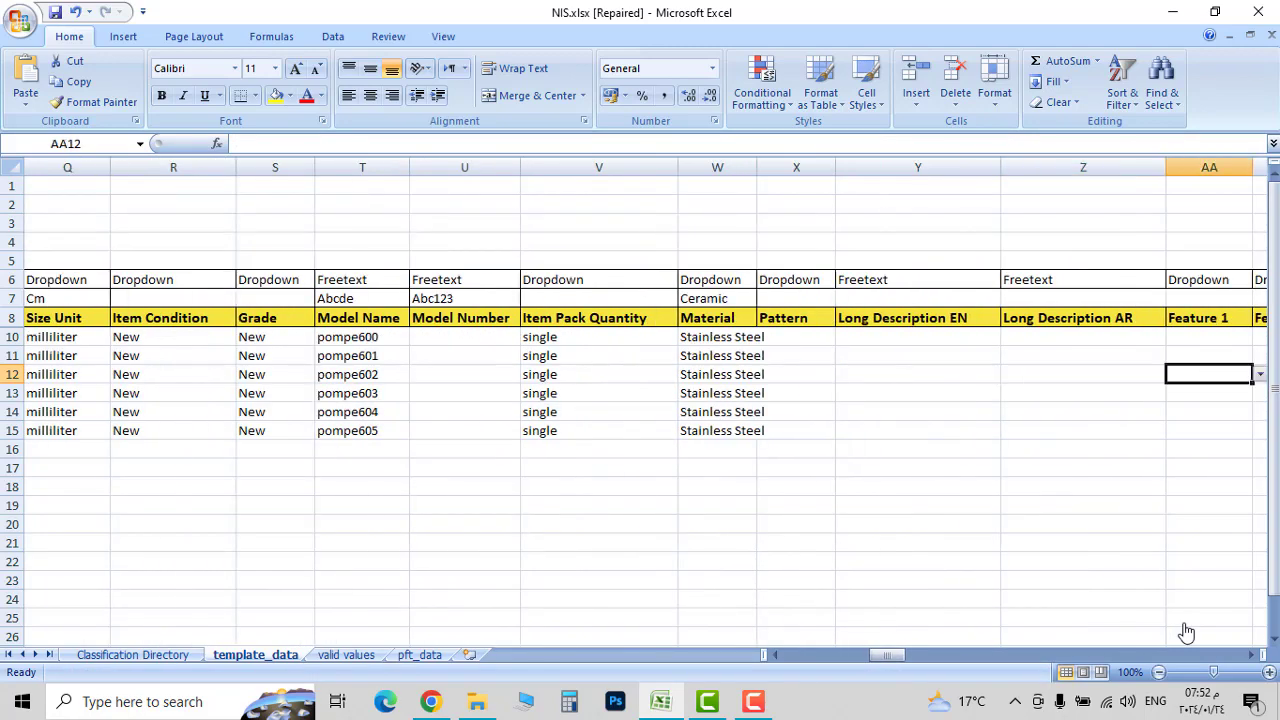
Review the variant rows' feature, capacity and shipping columns, and check the row 11 image links across all the Image URL columns
key(Right)
key(Right)
key(Right)
key(Right)
key(Right)
key(Right)
key(Right)
key(Right)
key(Right)
key(Right)
key(Right)
key(Right)
key(Right)
key(Right)
key(Right)
key(Right)
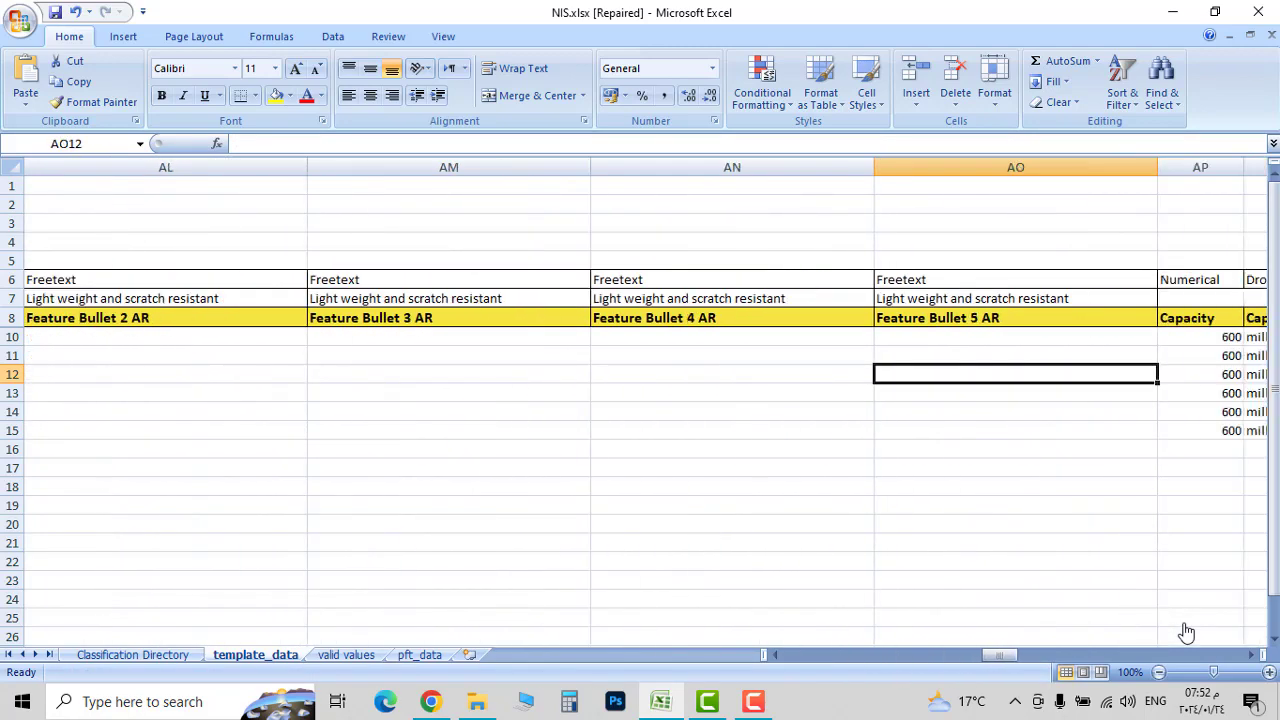
key(Right)
key(Right)
key(Right)
key(Right)
key(Right)
key(Right)
key(Right)
key(Right)
key(Right)
key(Right)
key(Right)
key(Right)
key(Right)
key(Up)
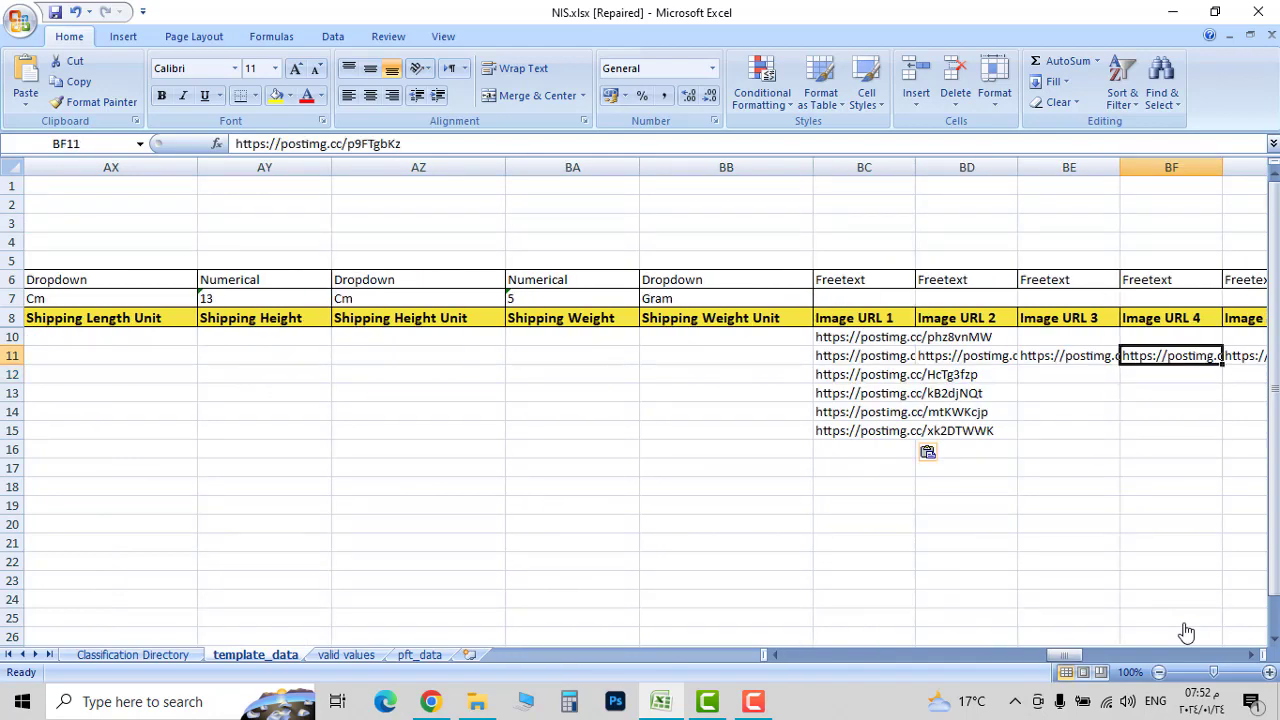
key(Right)
key(Right)
key(Right)
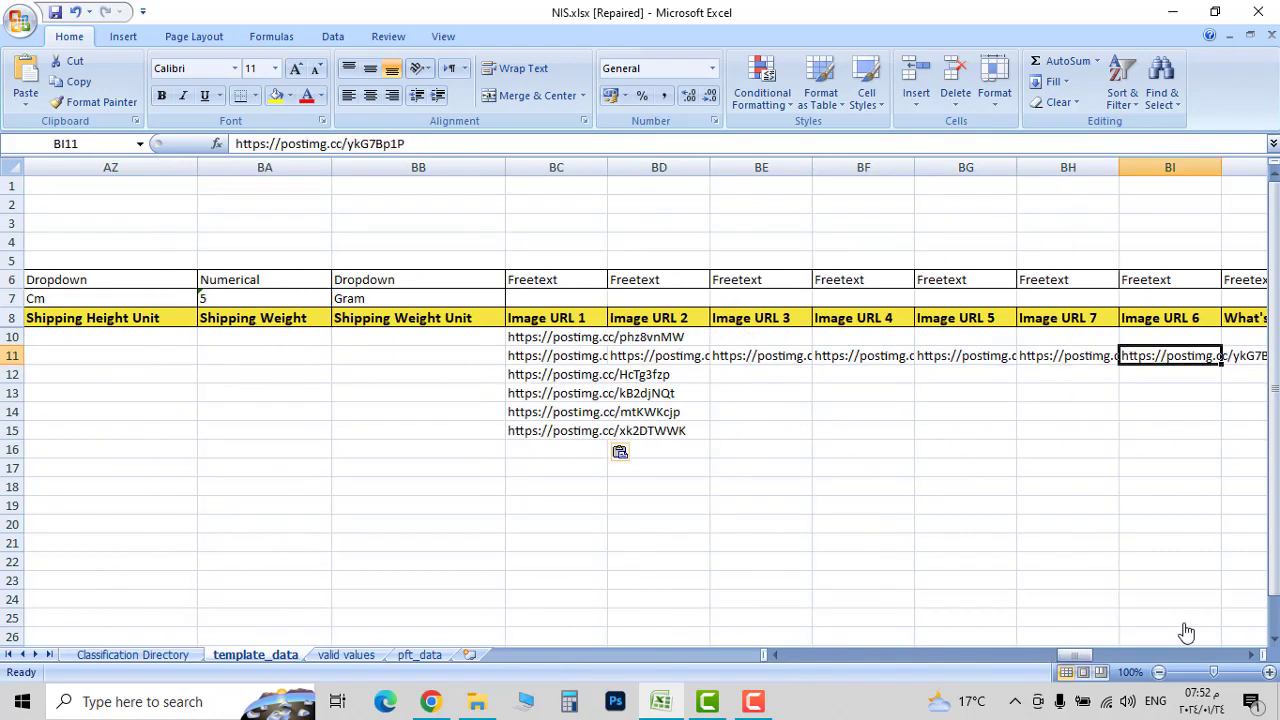
key(Right)
key(Left)
key(Left)
key(Left)
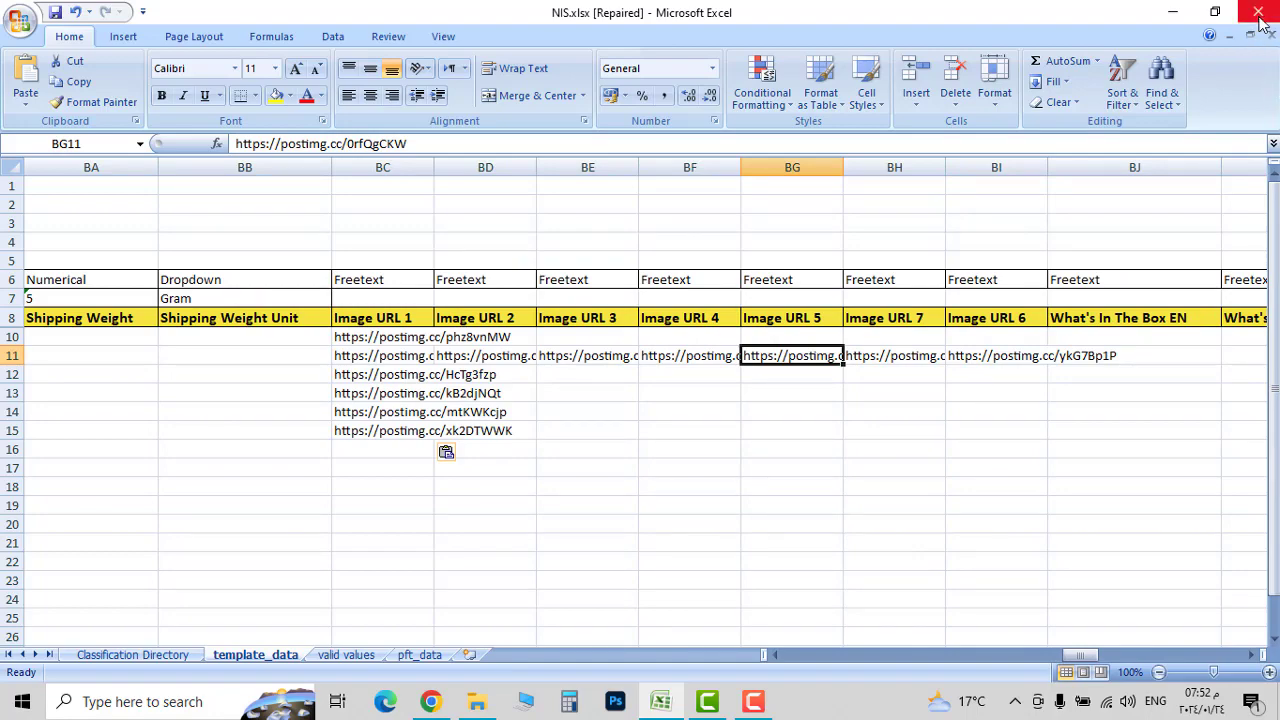
Switch to noon Partners in Chrome, submit NIS.xlsx from Downloads as the product import, and check its status in the imports list
click(1172, 12)
click(1058, 14)
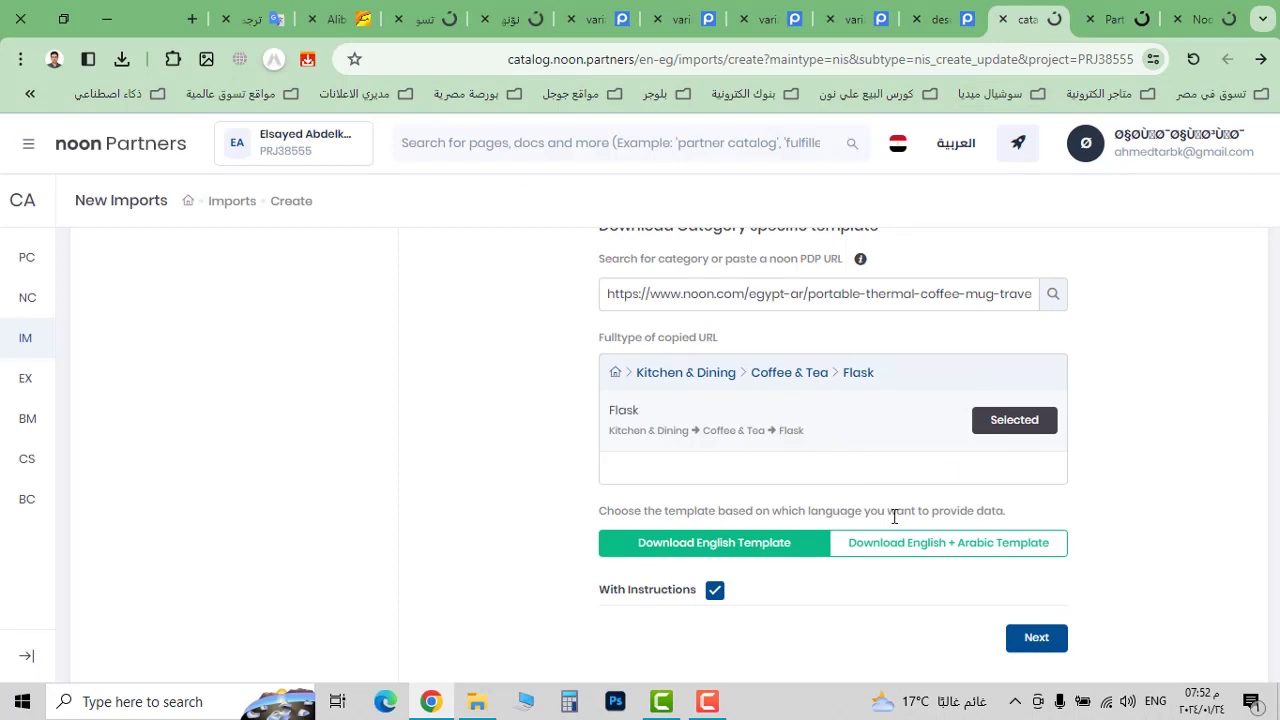
click(1037, 640)
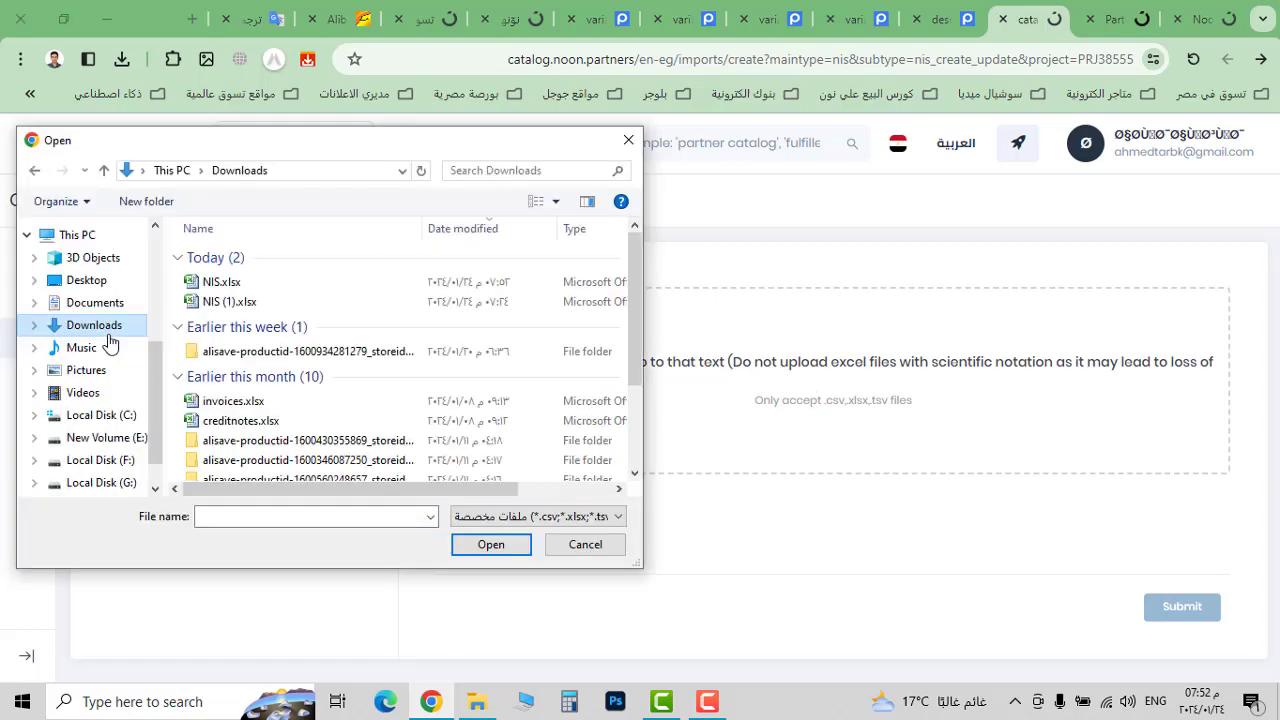
click(285, 284)
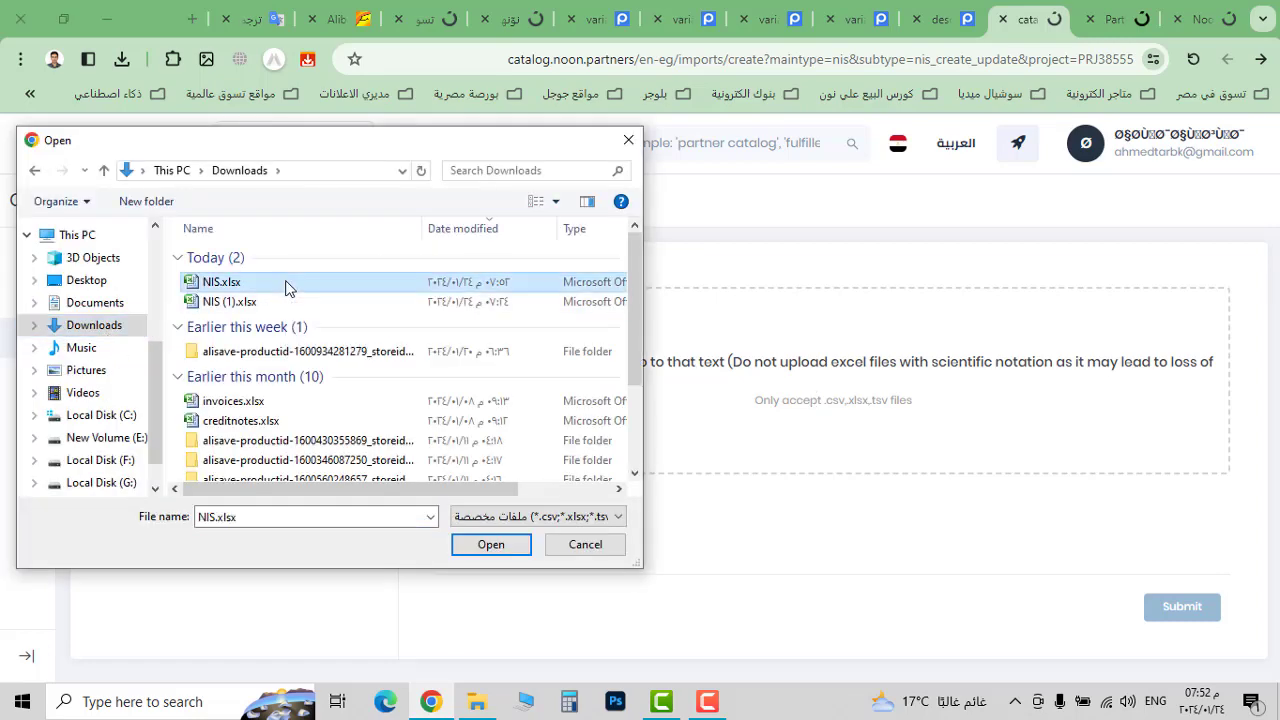
click(482, 548)
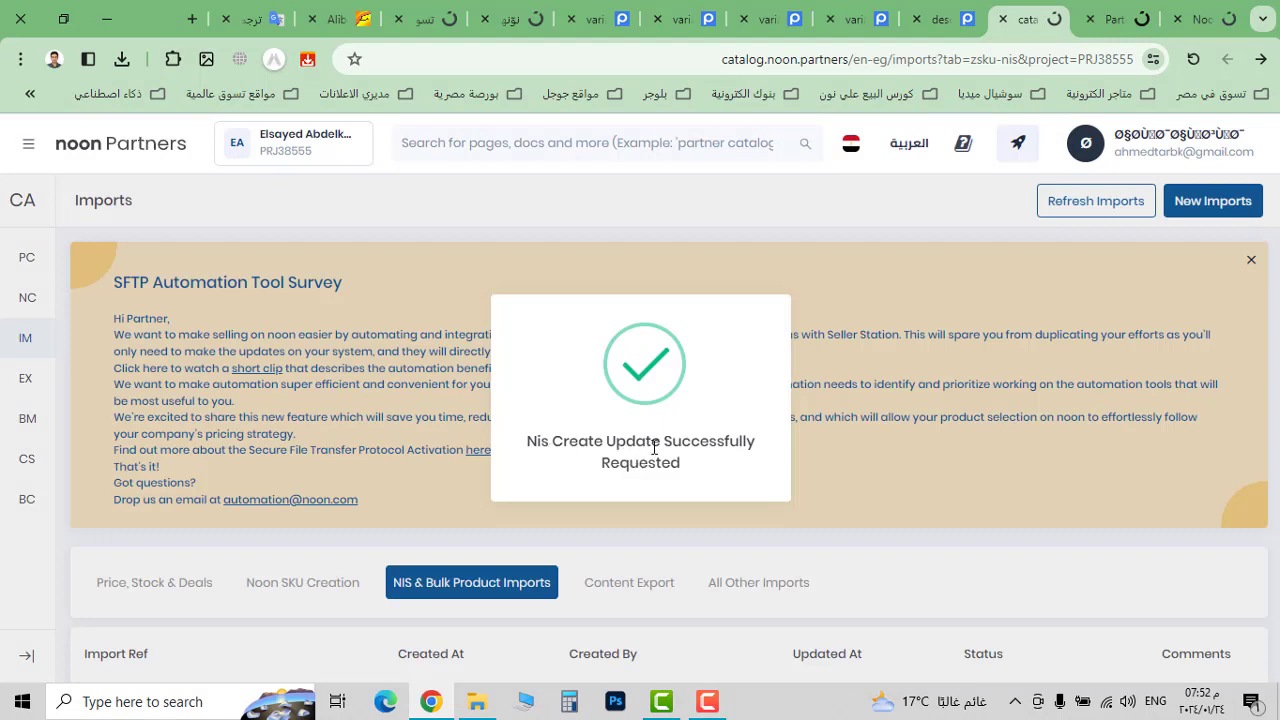
click(913, 542)
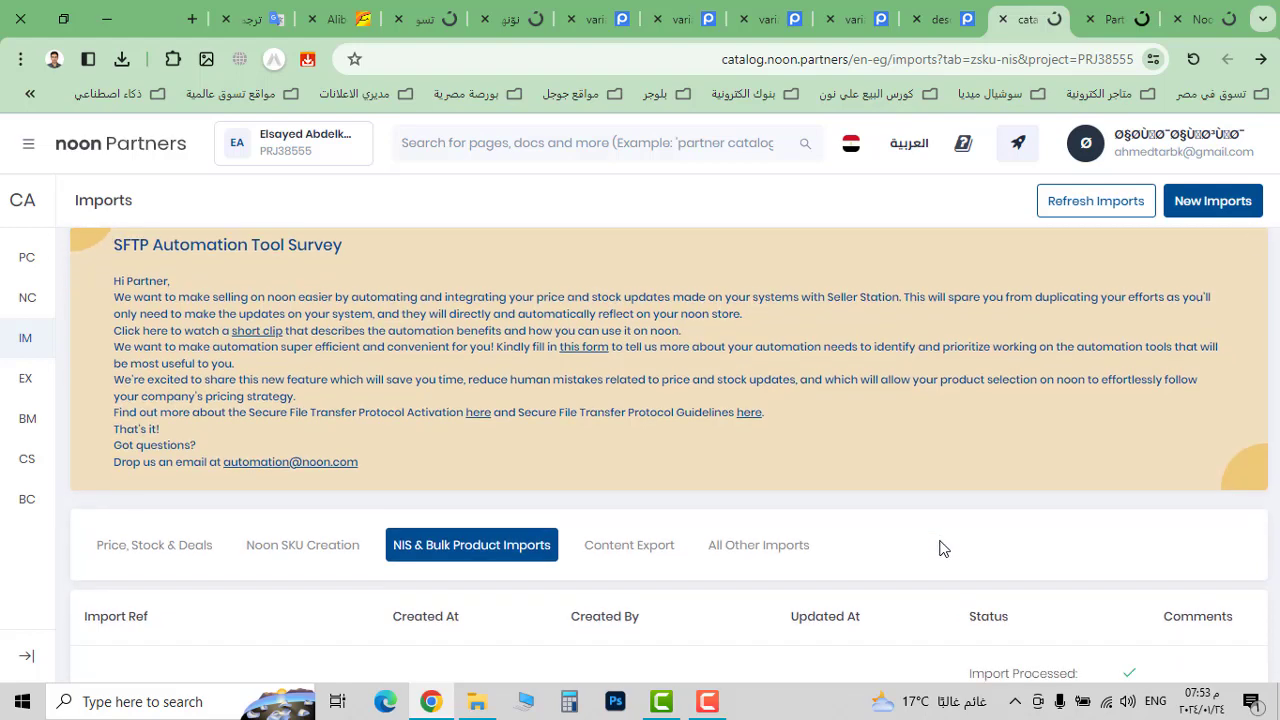
scroll(940, 548, up, 1)
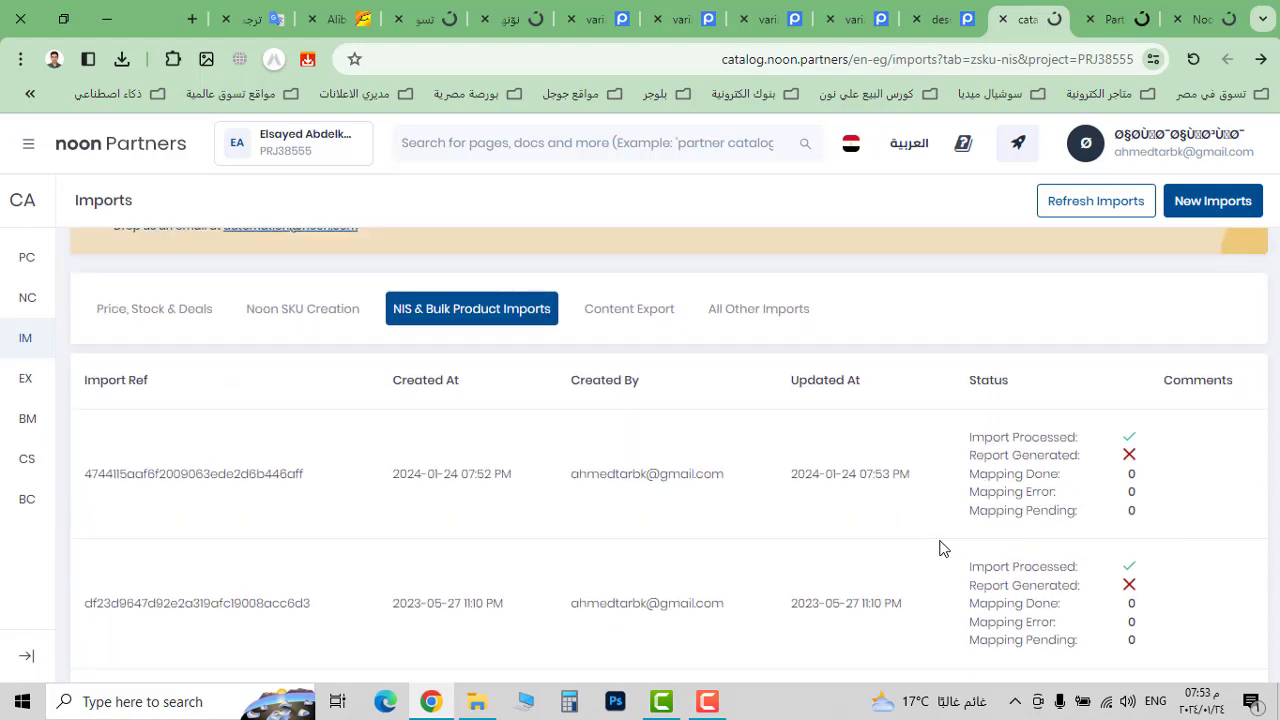